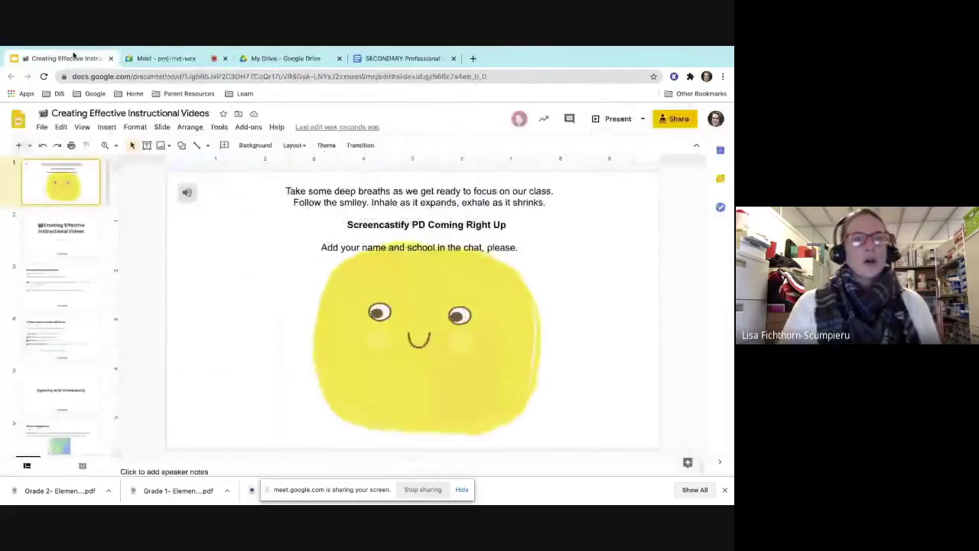
Show the "Creating Effective Instructional Videos" title slide and the closing thank-you slide, number 33
left_click(66, 234)
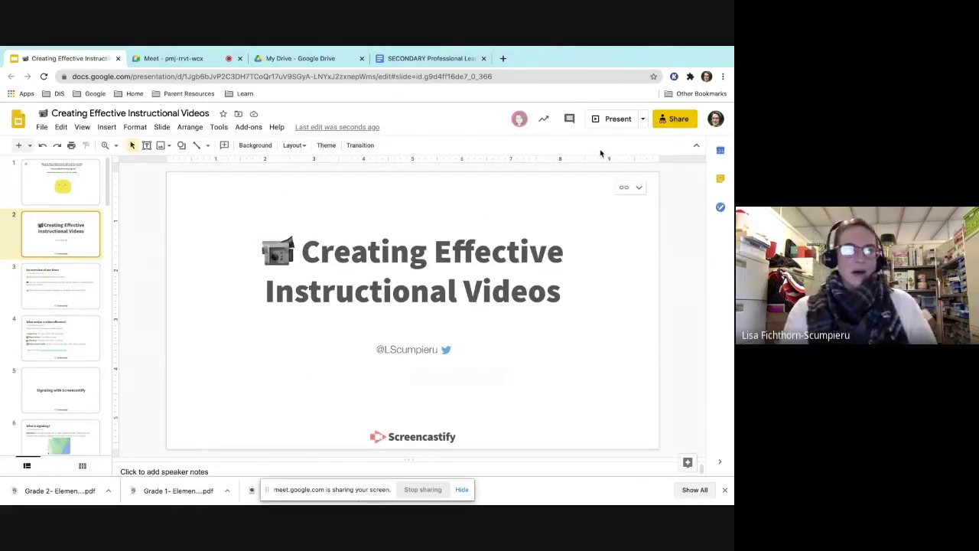
scroll(87, 323, "down", 8)
scroll(87, 323, "down", 12)
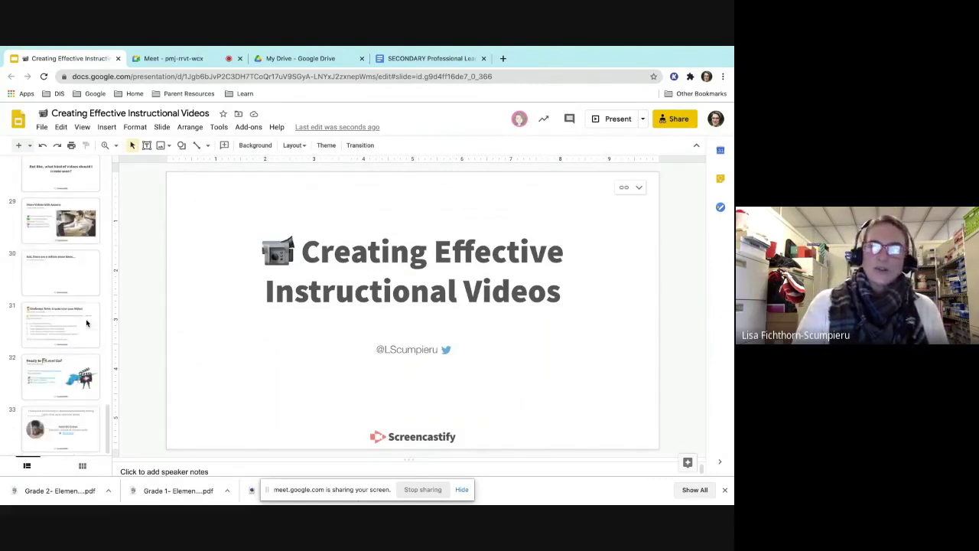
left_click(71, 436)
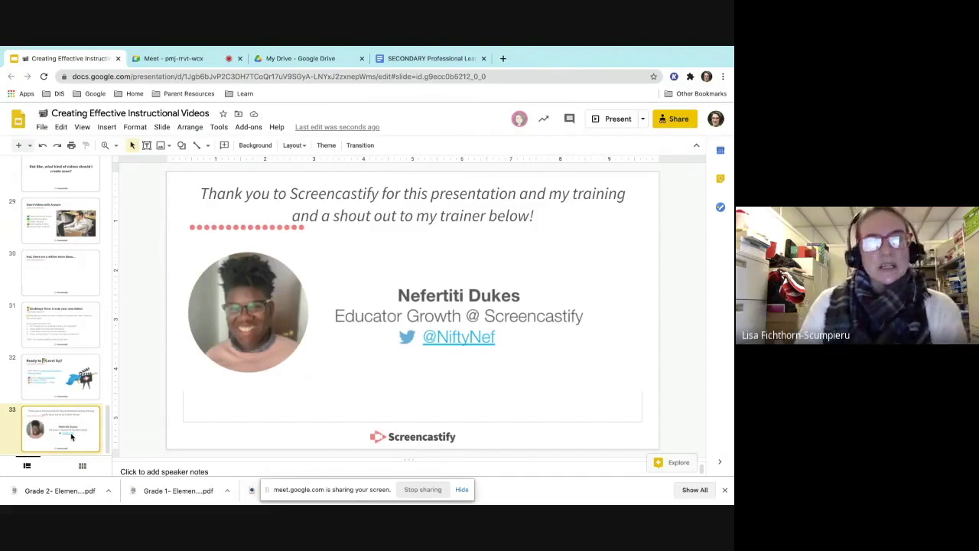
Return to the title slide and show slide 3, "An overview of our time"
scroll(72, 436, "up", 20)
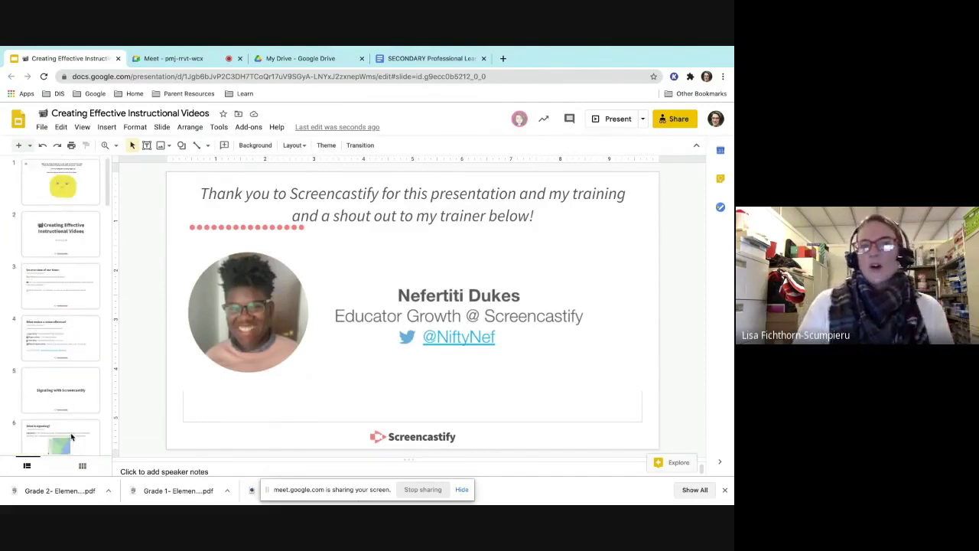
left_click(60, 226)
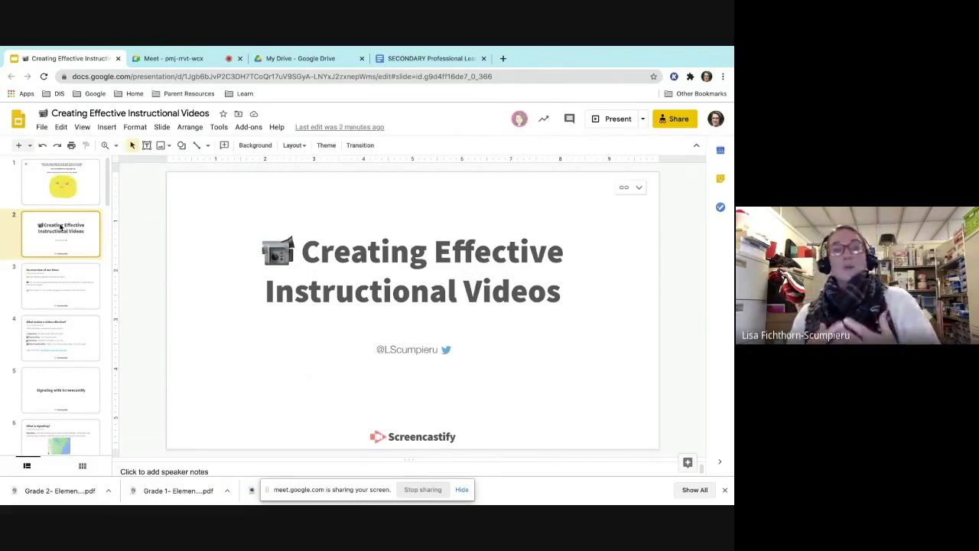
left_click(57, 273)
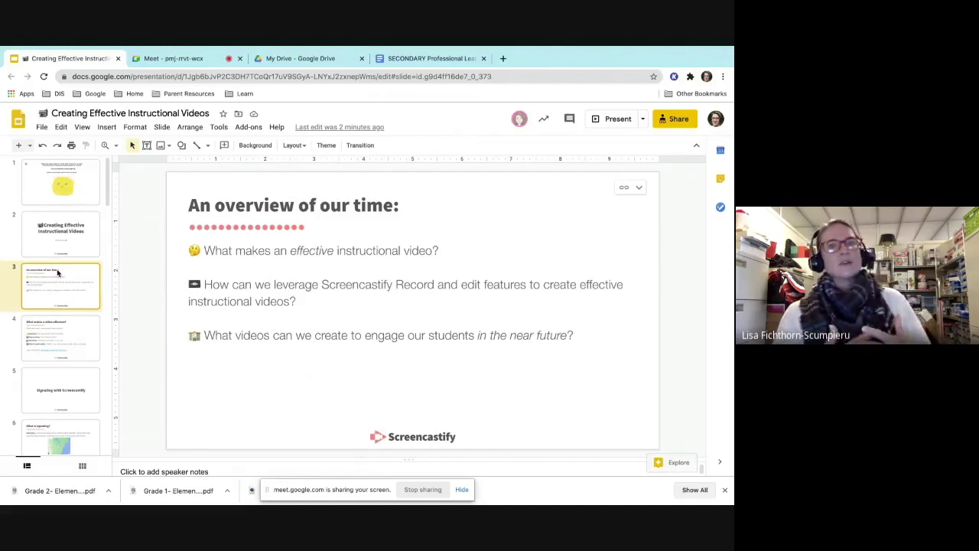
Look through the SECONDARY Professional Learning document, close it, and return to the Creating Effective Instructional Videos slides
left_click(440, 60)
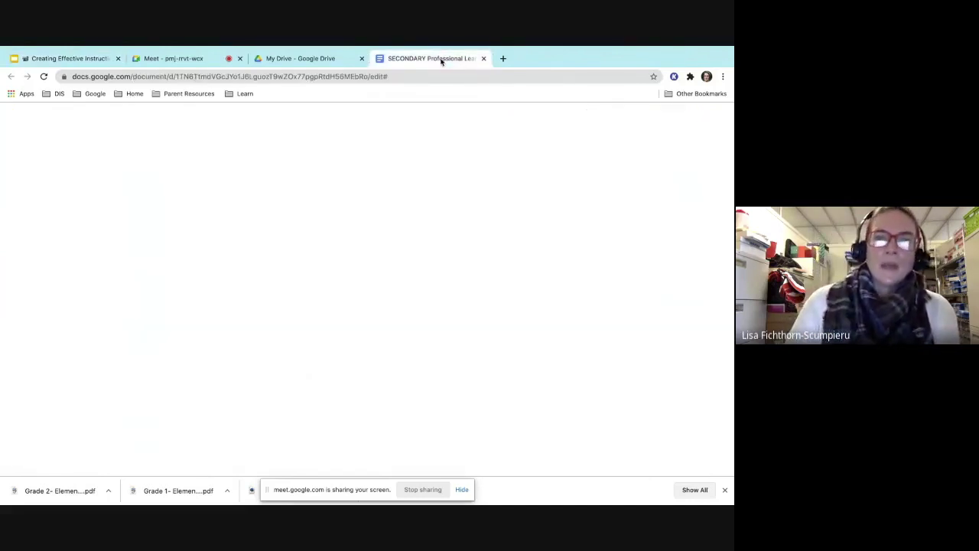
scroll(309, 268, "down", 15)
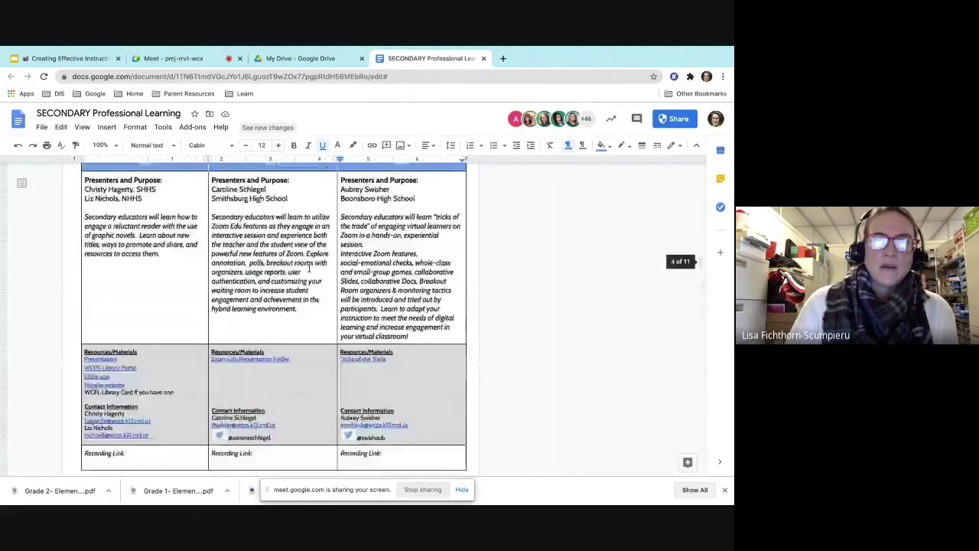
scroll(309, 267, "up", 10)
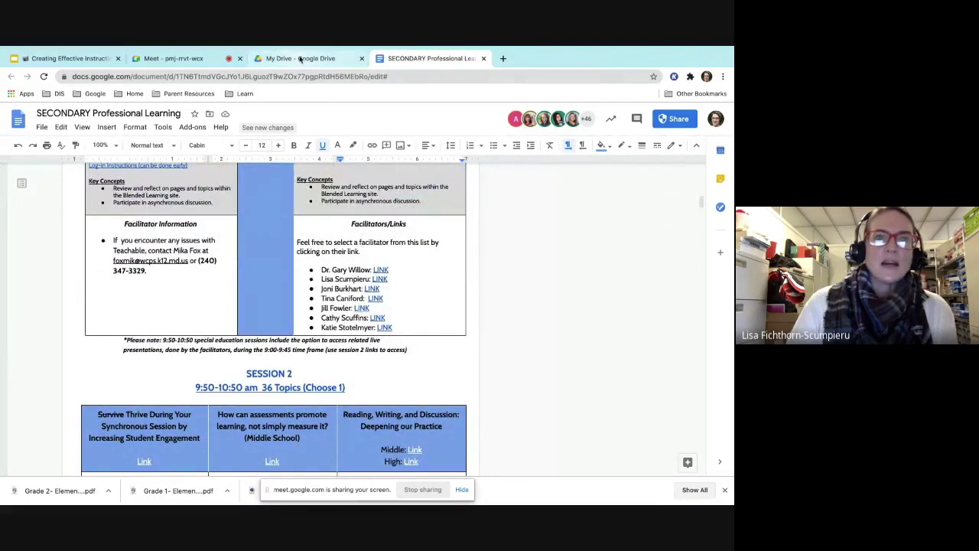
left_click(483, 59)
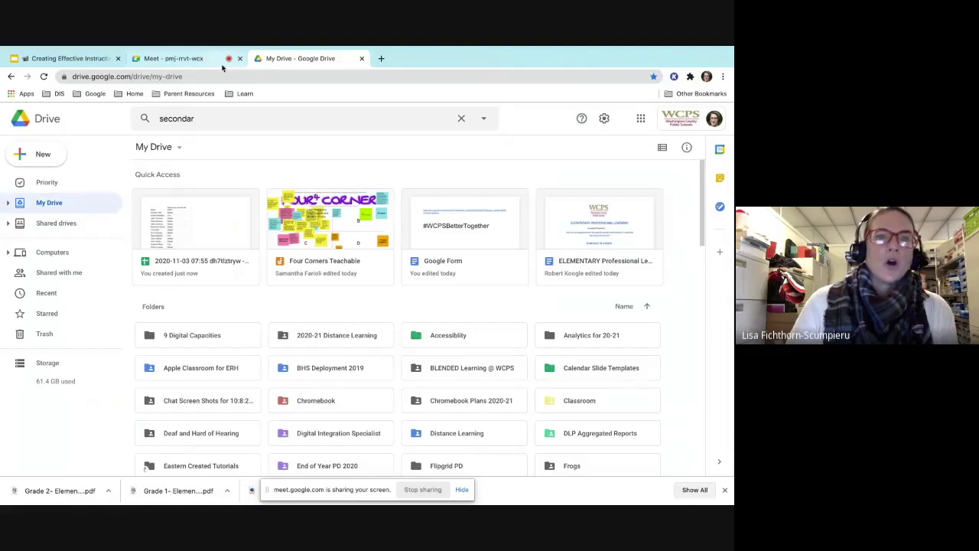
left_click(196, 61)
left_click(65, 58)
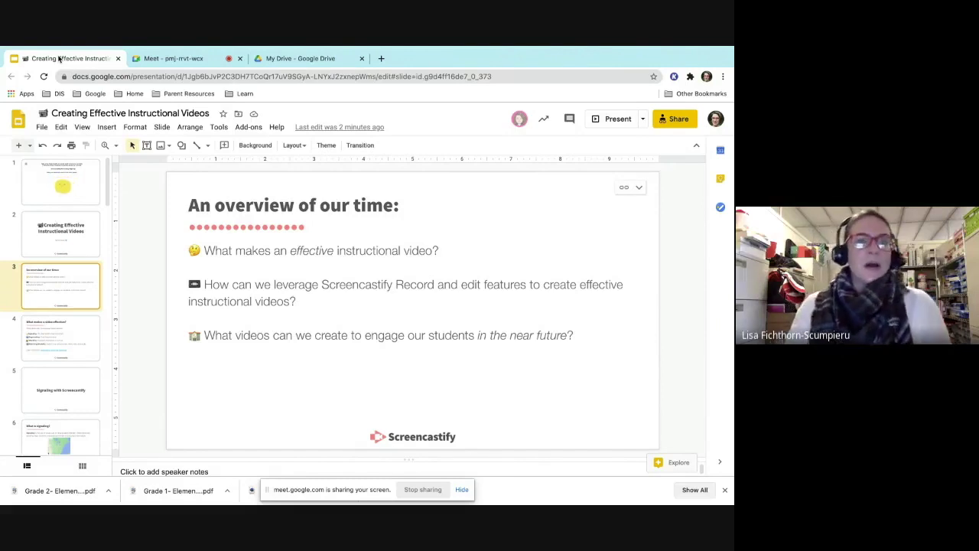
Walk through slides 4 to 6, from "What makes a video effective?" to "What is signaling?"
left_click(57, 330)
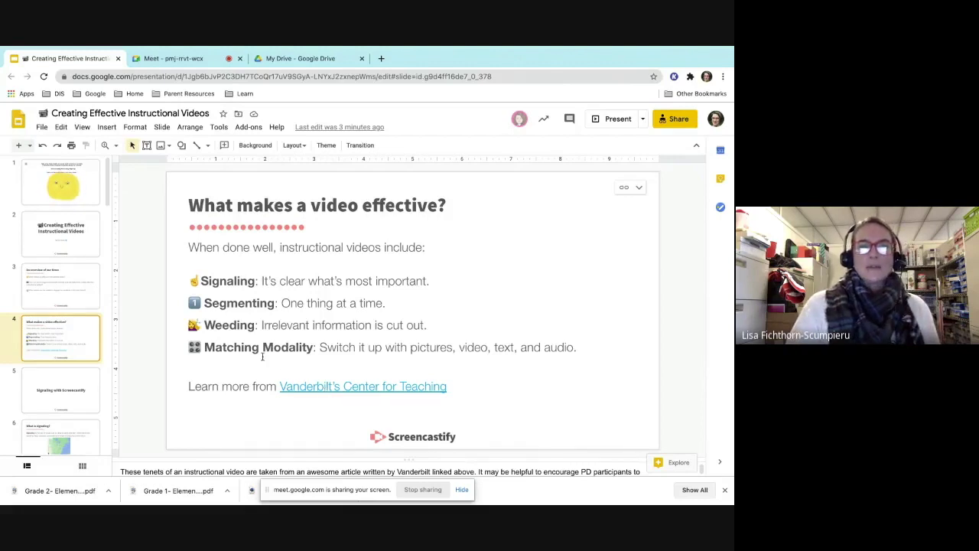
left_click(84, 377)
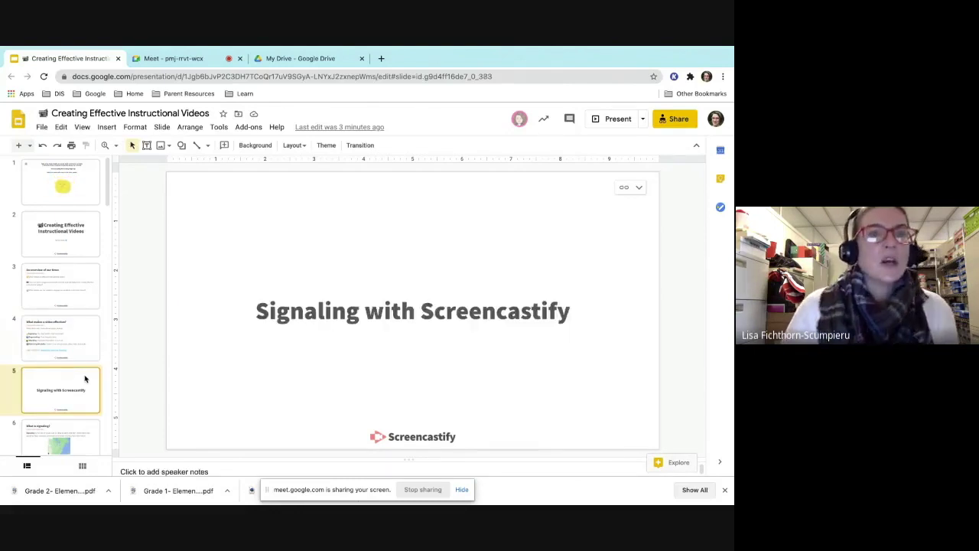
scroll(85, 378, "down", 2)
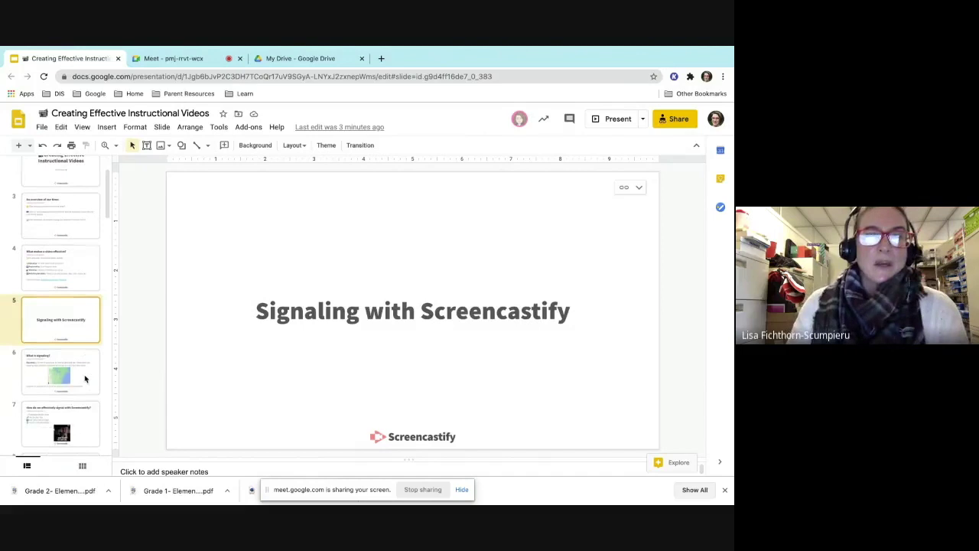
scroll(85, 378, "down", 1)
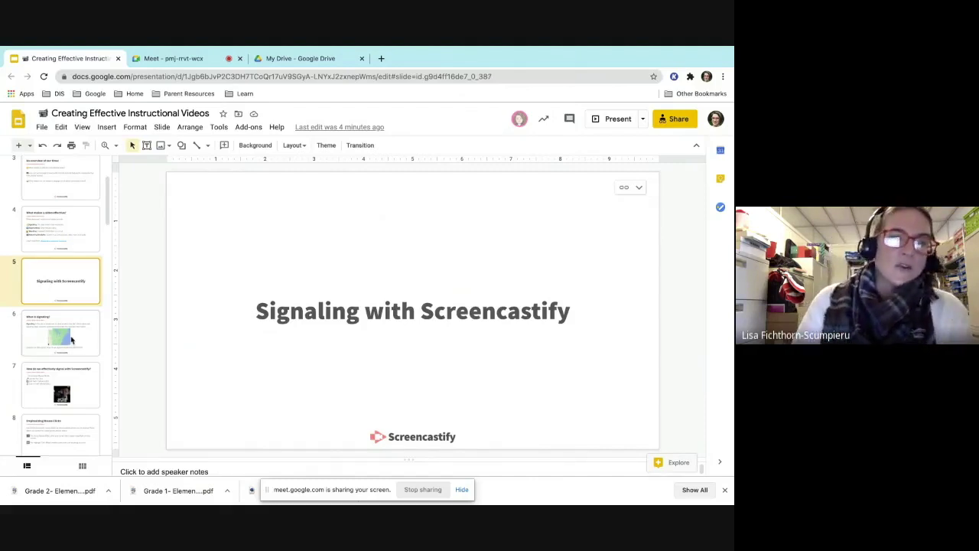
left_click(71, 340)
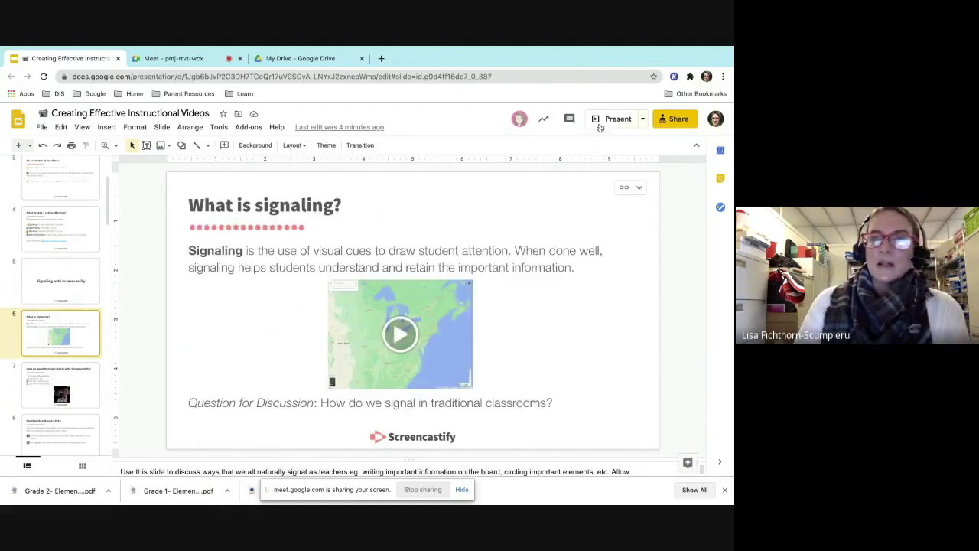
Present the "What is signaling?" slide full screen with the volume raised, and check the Google Meet call before returning to the slides
left_click(605, 121)
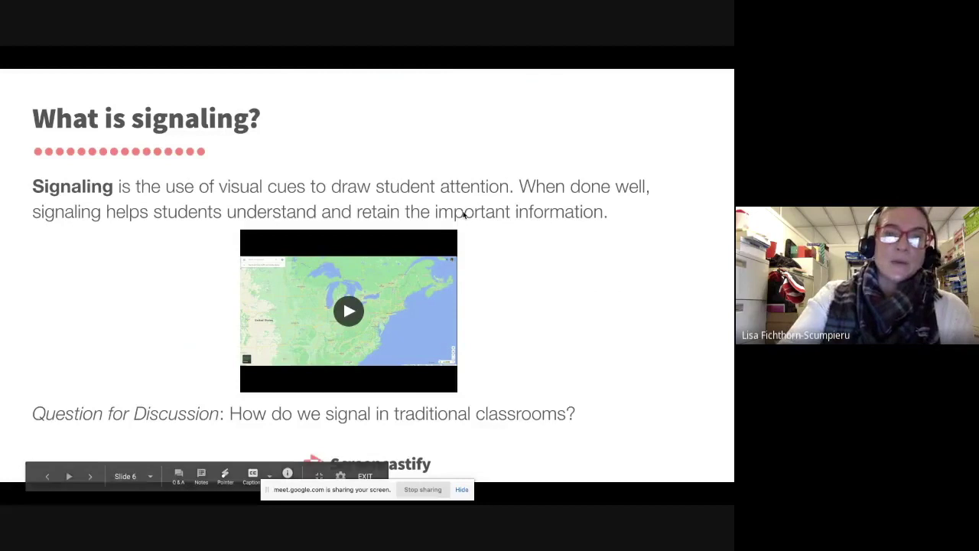
key("XF86AudioRaiseVolume")
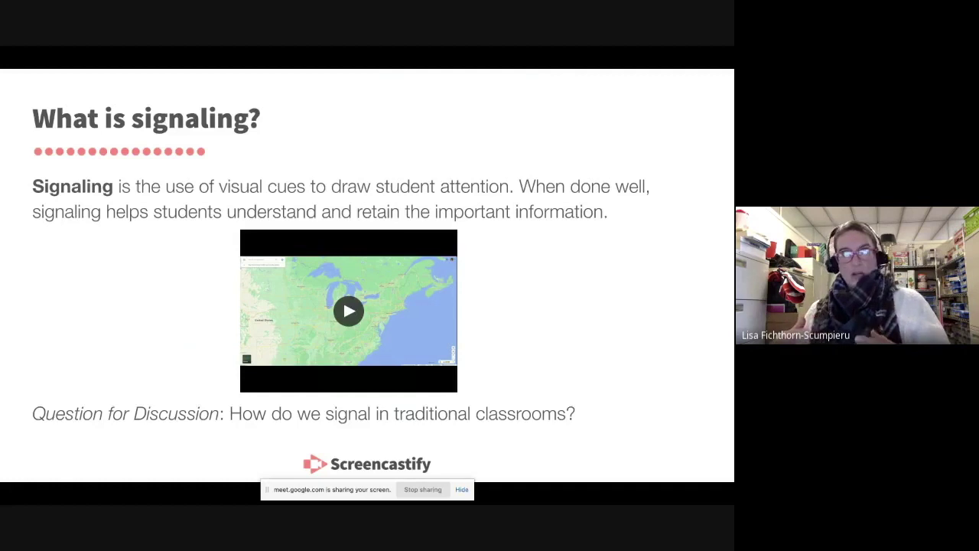
key("ctrl+Tab")
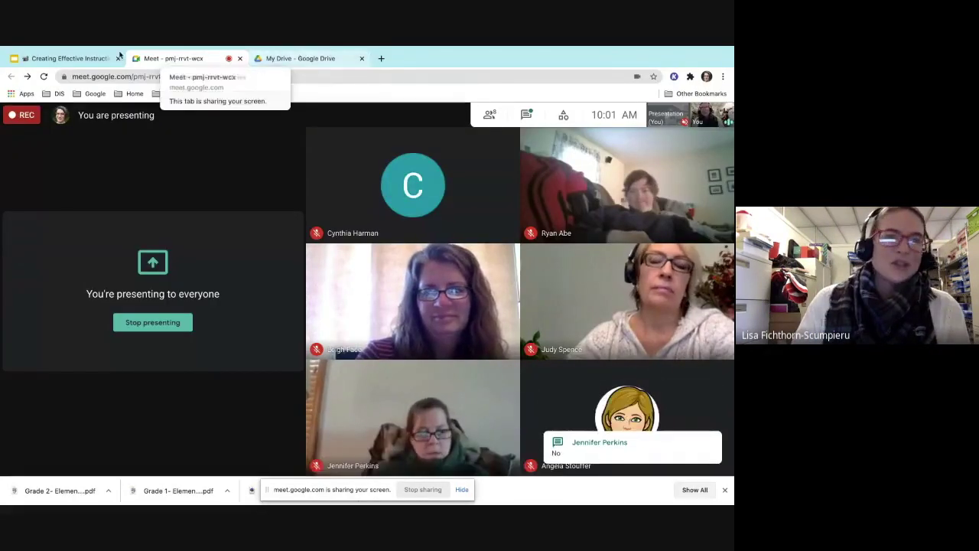
left_click(72, 59)
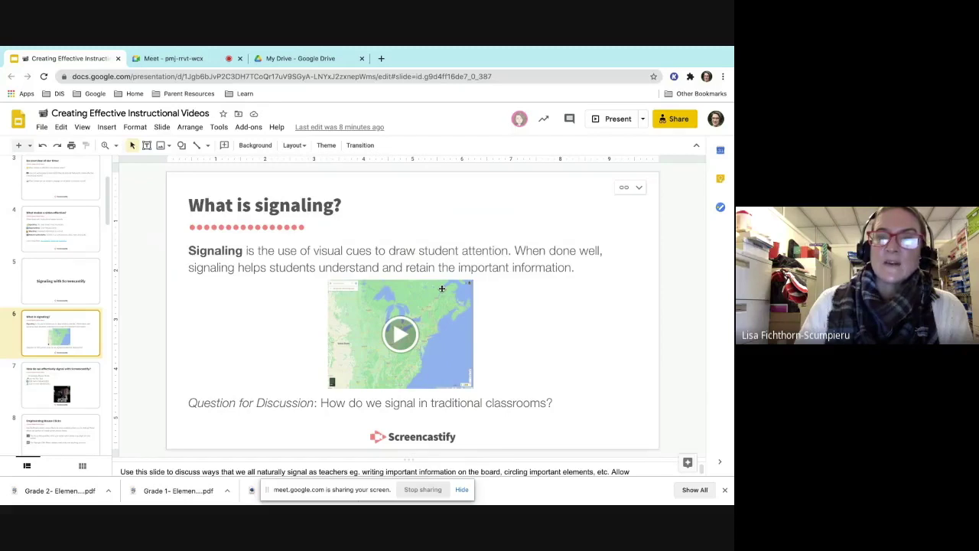
Read the participants' messages in the Google Meet chat and return to the slides at "How do we effectively signal with Screencastify?"
left_click(185, 60)
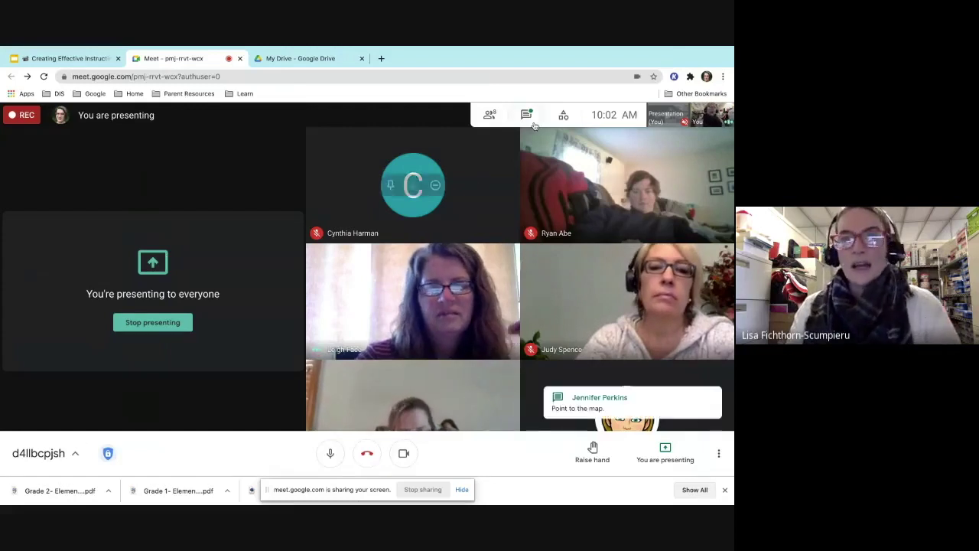
left_click(527, 115)
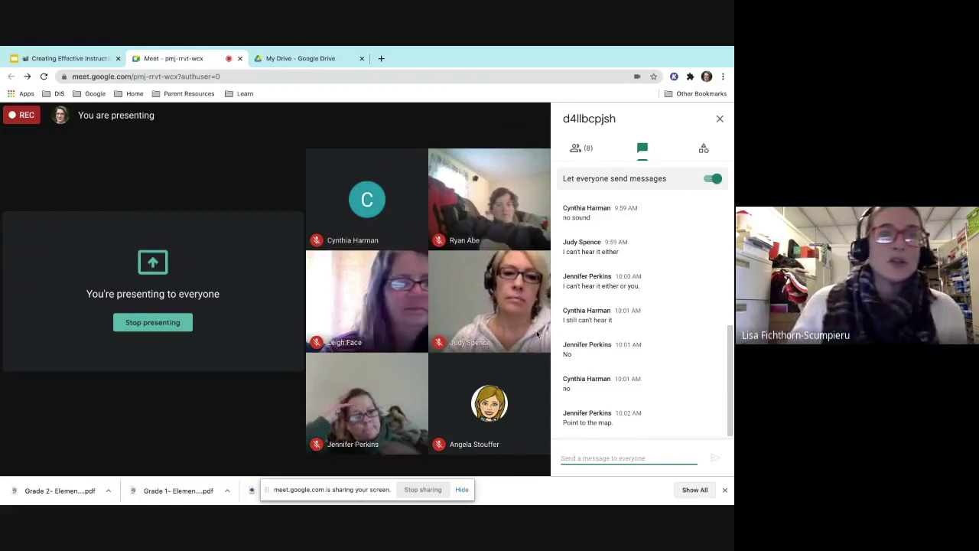
left_click(68, 58)
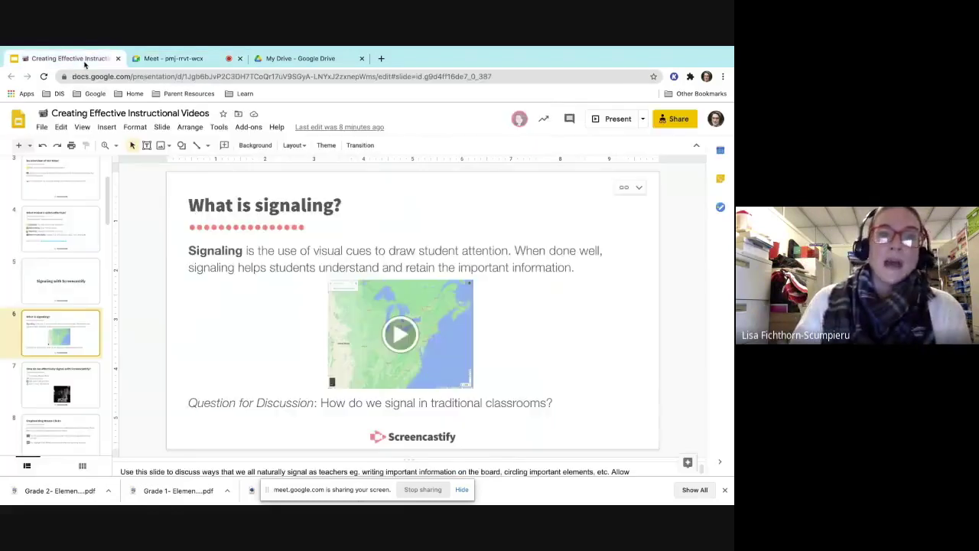
left_click(87, 370)
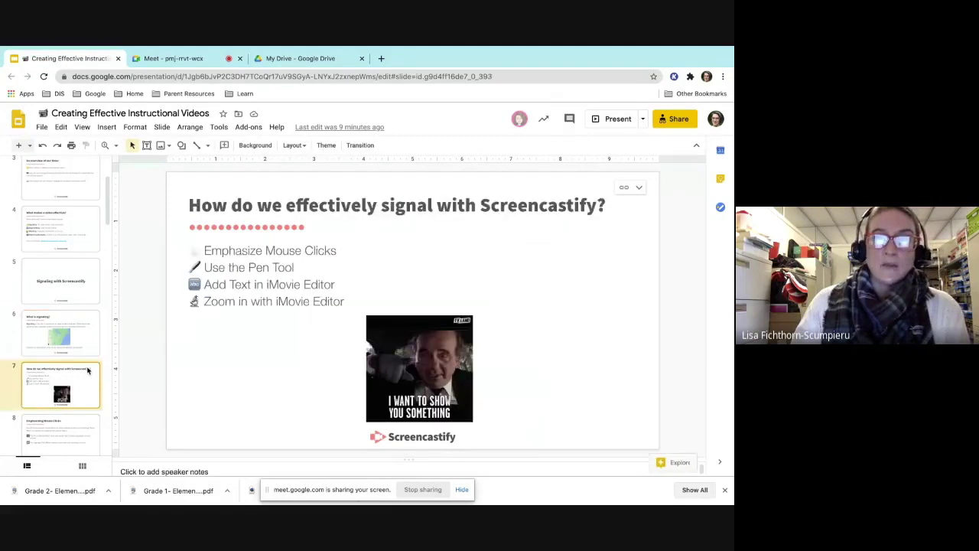
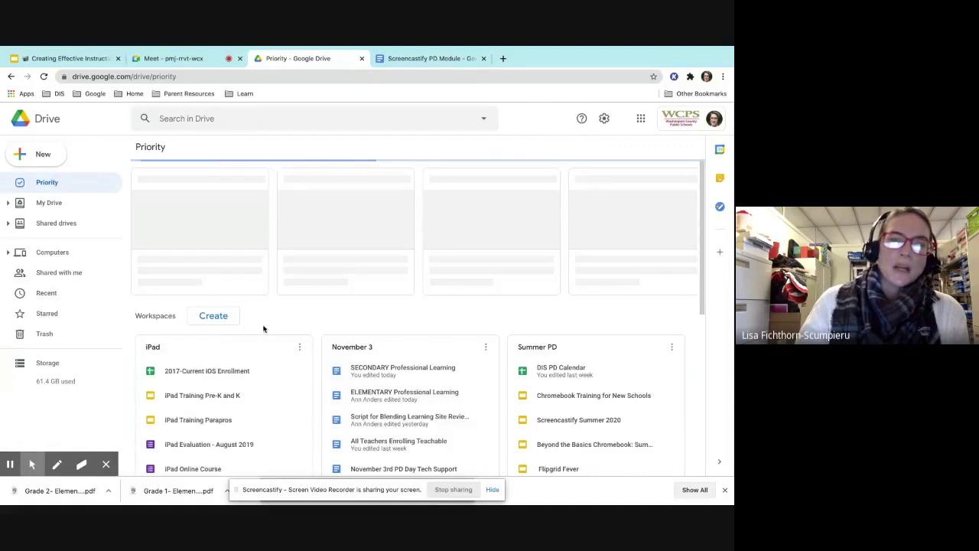
Look over the Priority page in Google Drive and switch to the Screencastify PD Module document
scroll(263, 329, "down", 2)
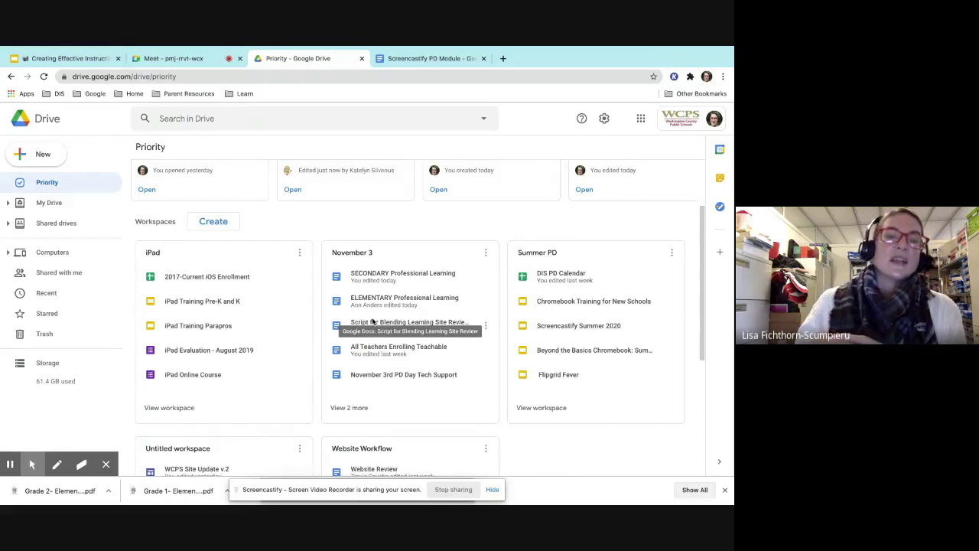
scroll(372, 322, "up", 2)
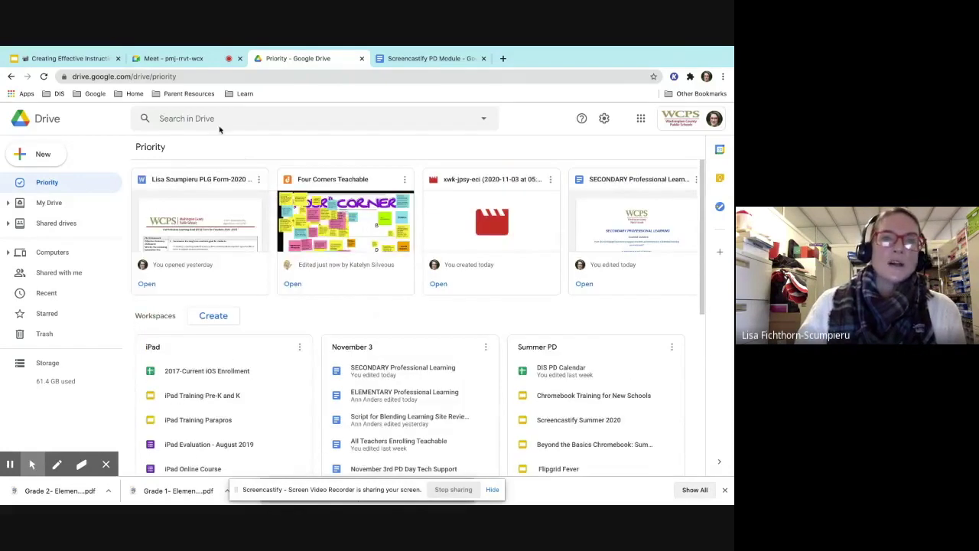
left_click(422, 59)
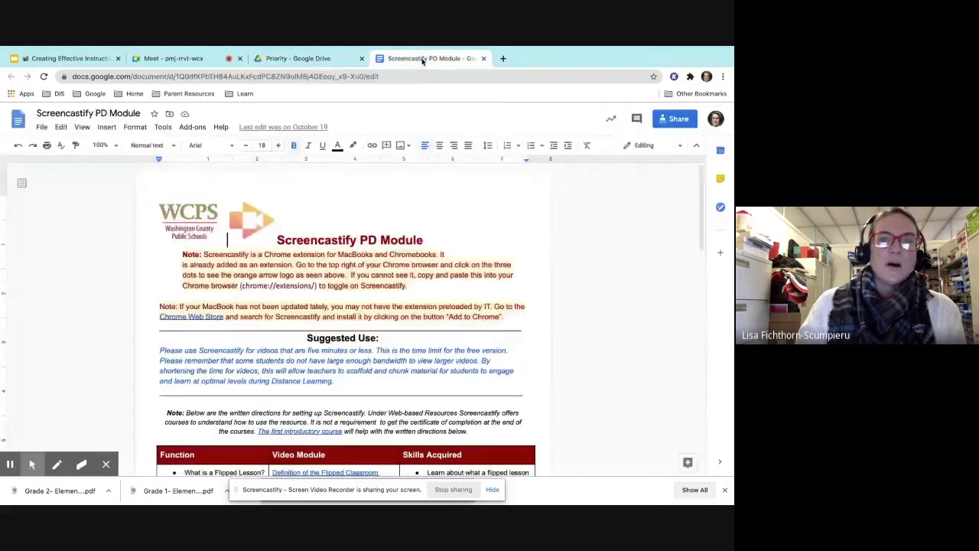
Return to the Creating Effective Instructional Videos slides and show slide 20, "Trim Away the Extra Stuff"
left_click(46, 60)
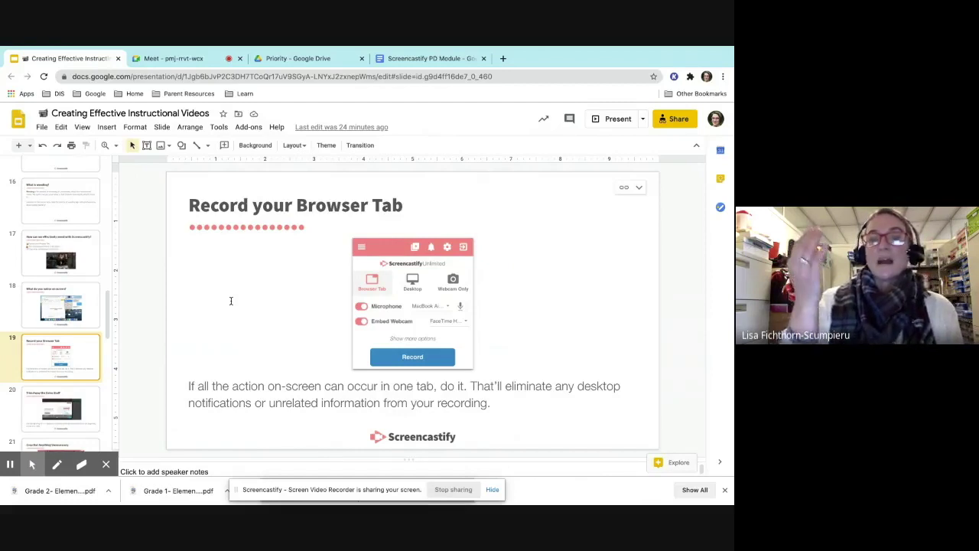
left_click(33, 403)
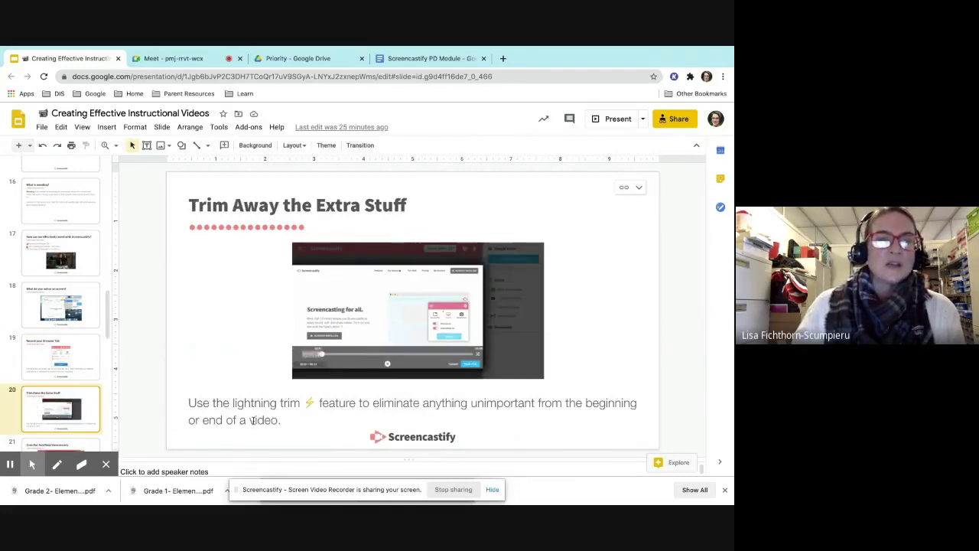
Switch to iMovie, enlarge the clip's Crop to Fill frame slightly, and check the crop at 00:57 in the timeline
mouse_move(29, 345)
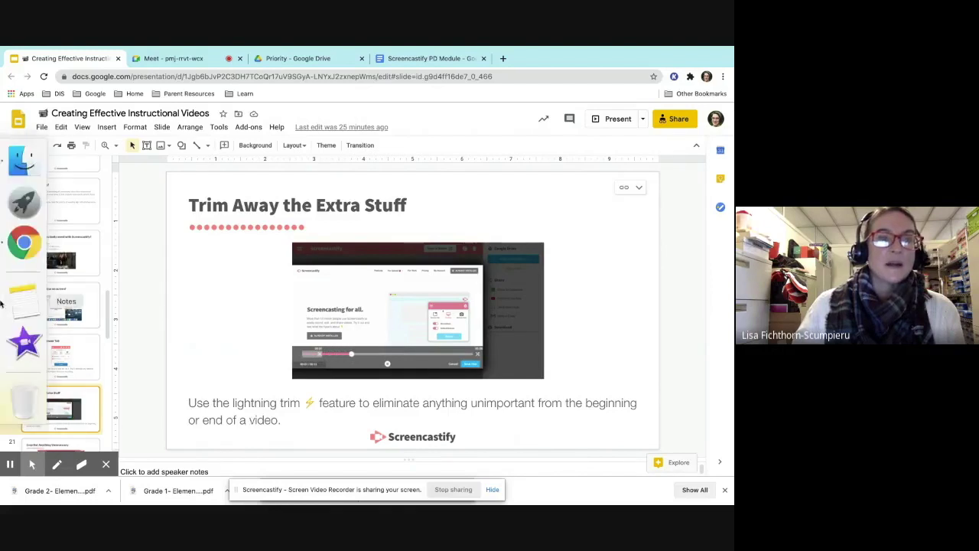
left_click(29, 344)
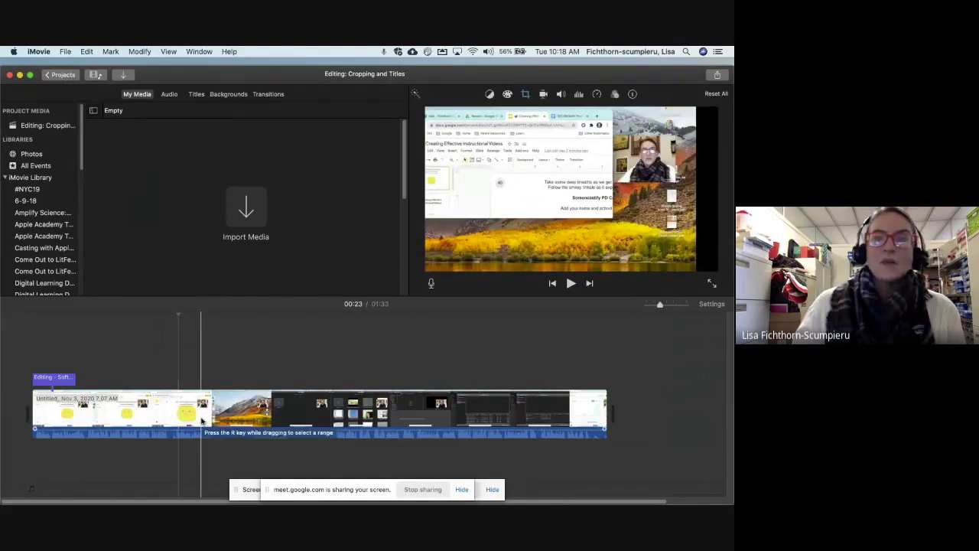
left_click(525, 95)
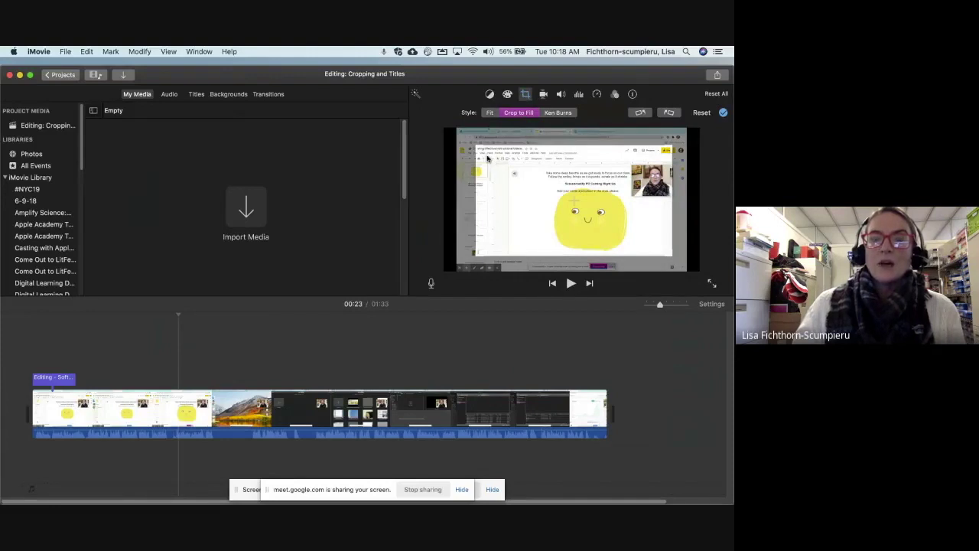
left_click_drag(477, 147, 471, 141)
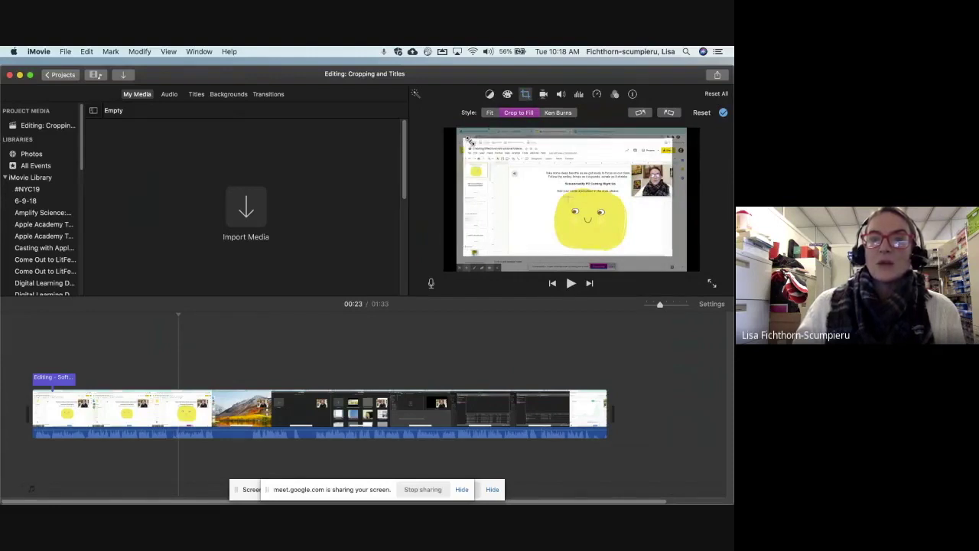
left_click(386, 414)
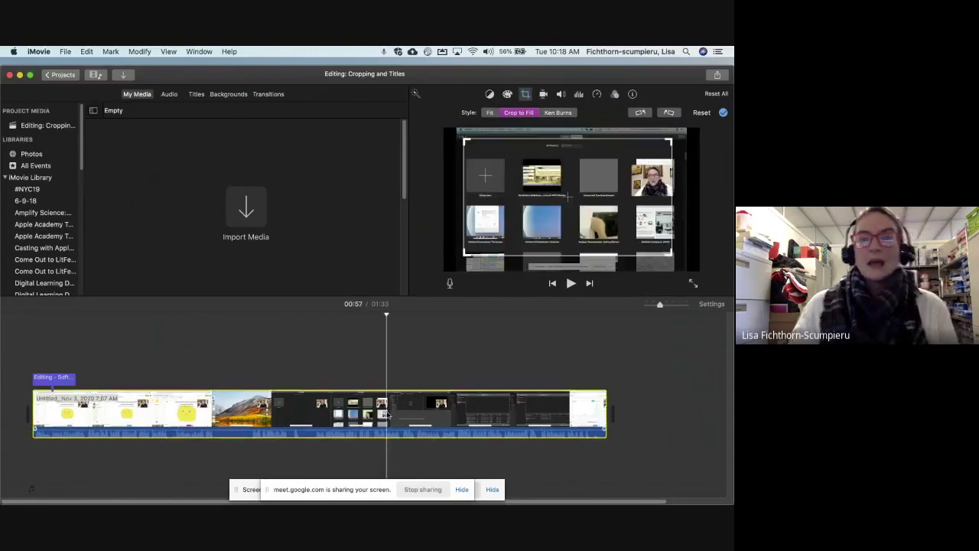
Check the clip's crop at 01:21 and 00:05 in the timeline and show the available title styles
left_click(531, 419)
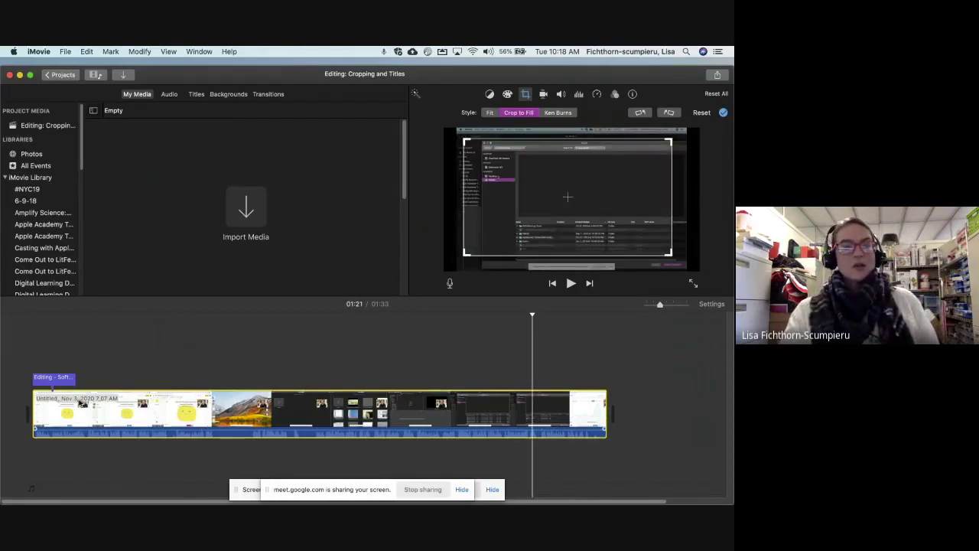
left_click(66, 411)
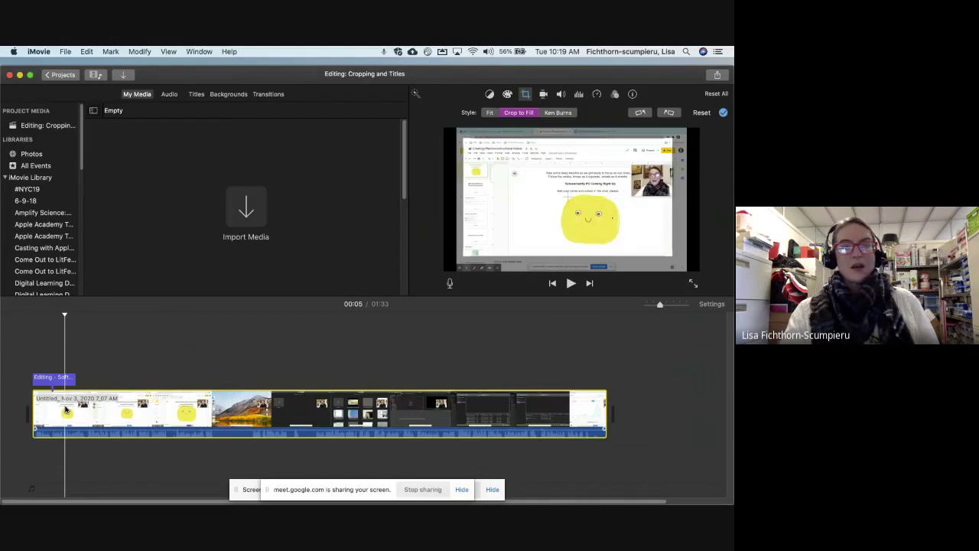
left_click(195, 96)
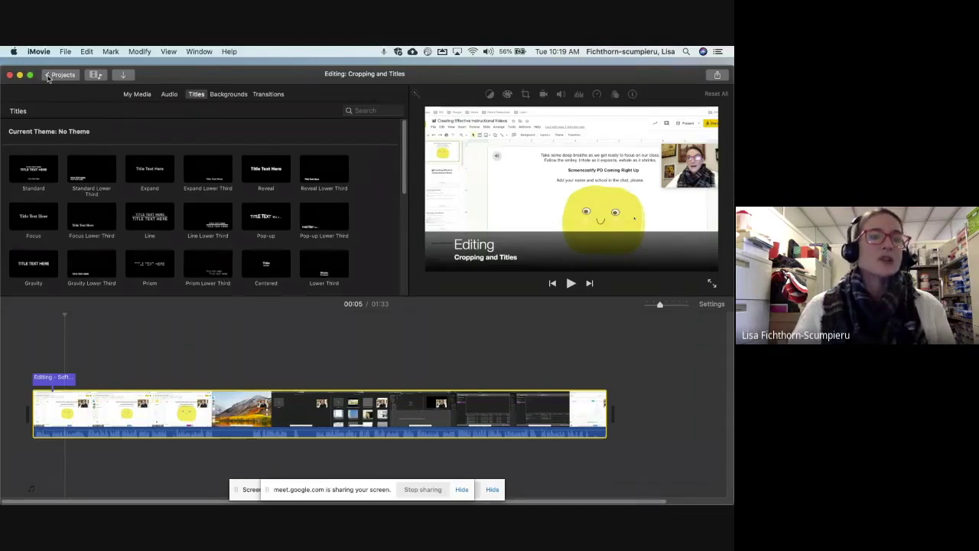
Switch to Google Chrome and show slides 21, "Crop Out Anything Unnecessary", and 22, "Matching Modality"
mouse_move(2, 178)
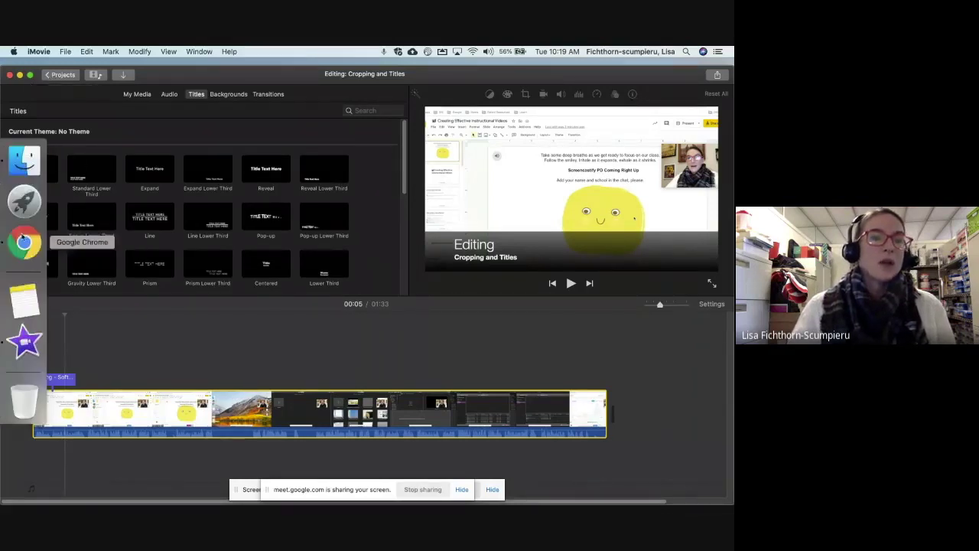
left_click(24, 245)
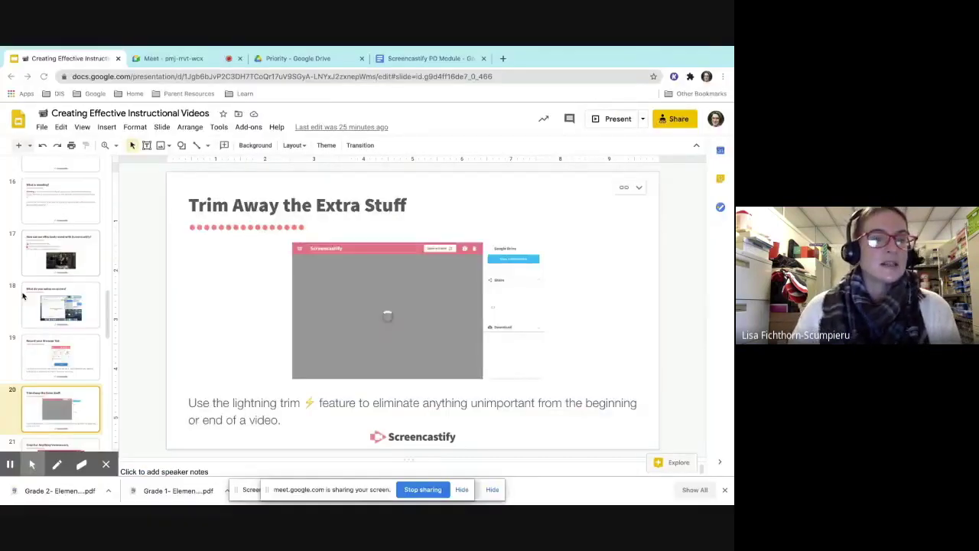
scroll(24, 330, "down", 2)
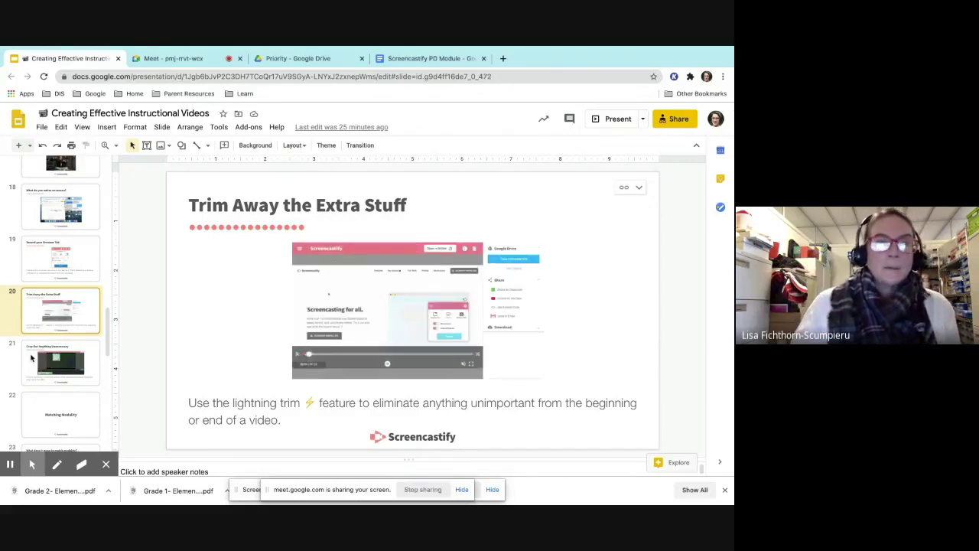
left_click(30, 358)
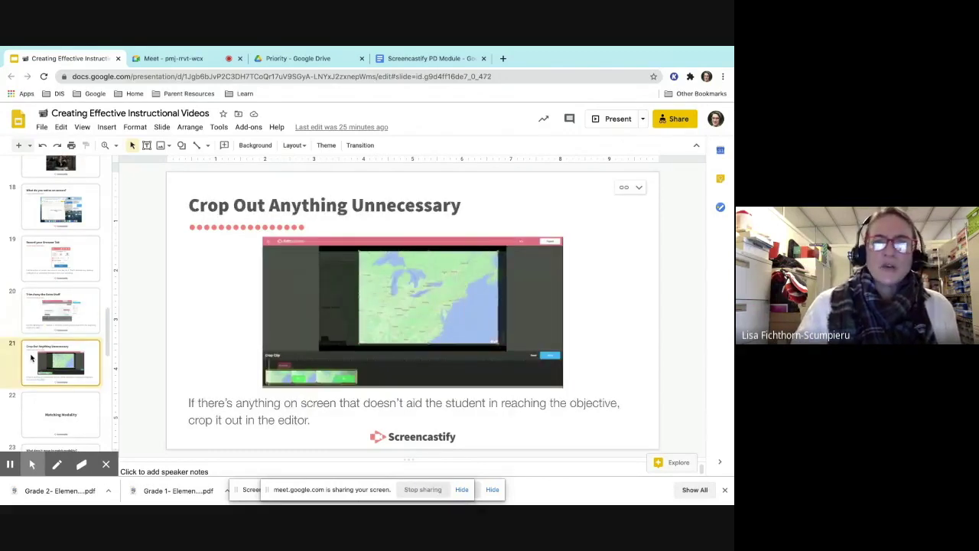
left_click(46, 420)
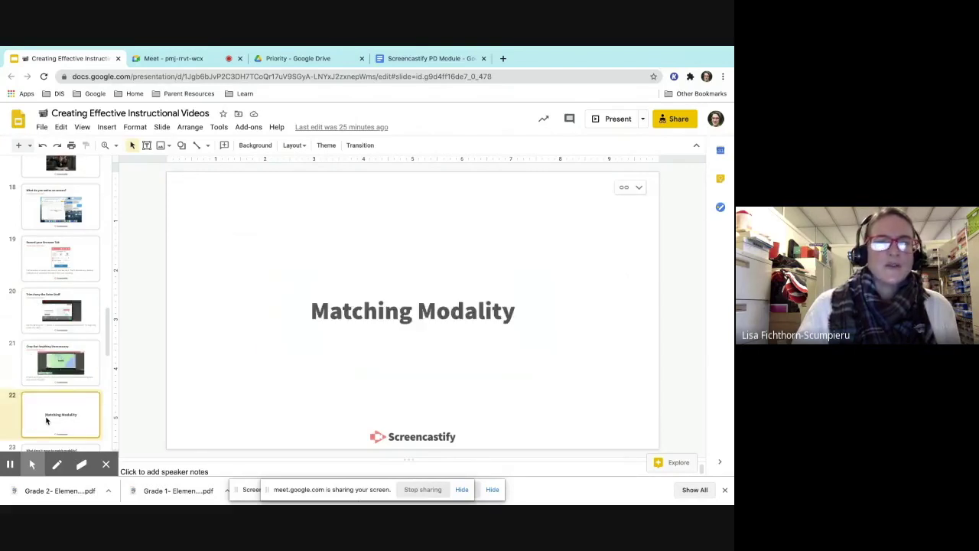
scroll(46, 418, "down", 3)
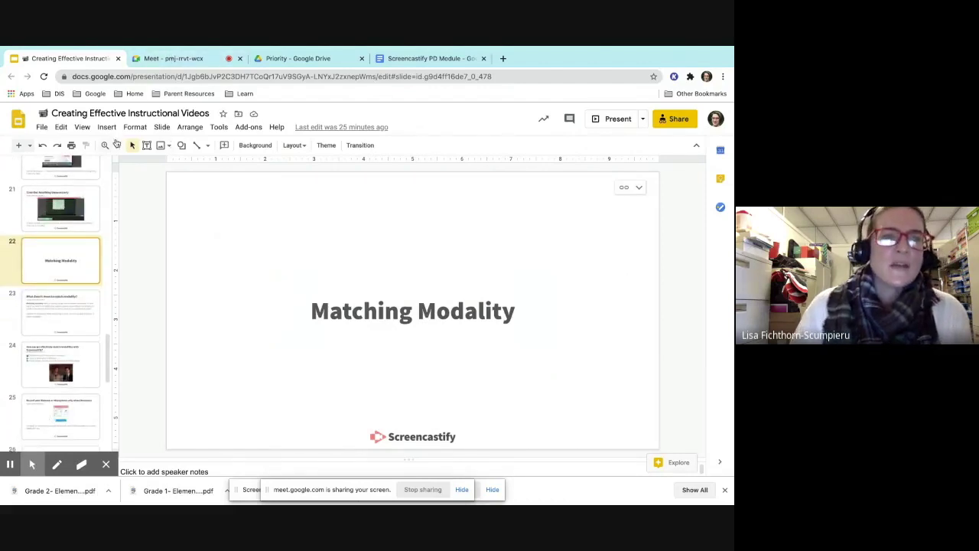
Show the Google Meet page, the Drive Priority page and the Screencastify PD Module document in turn
left_click(176, 59)
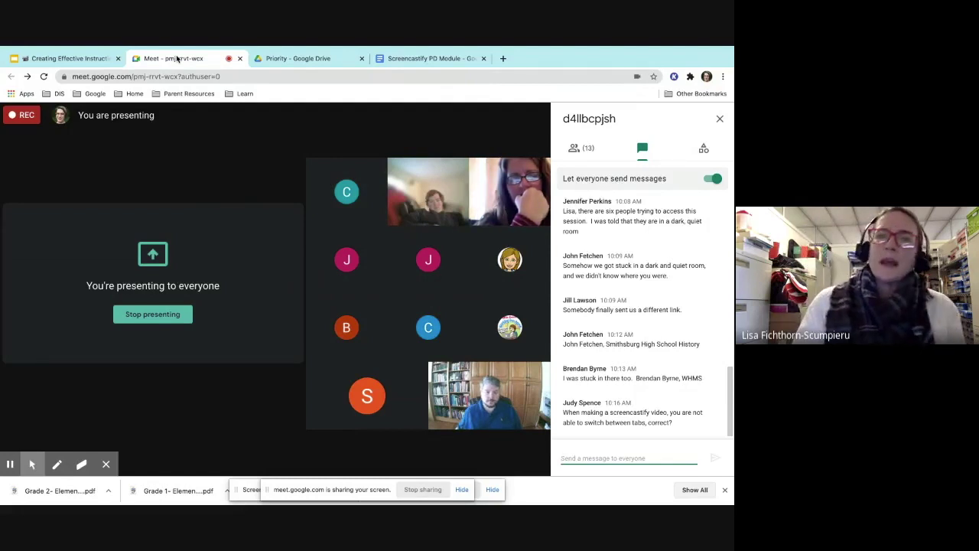
left_click(310, 59)
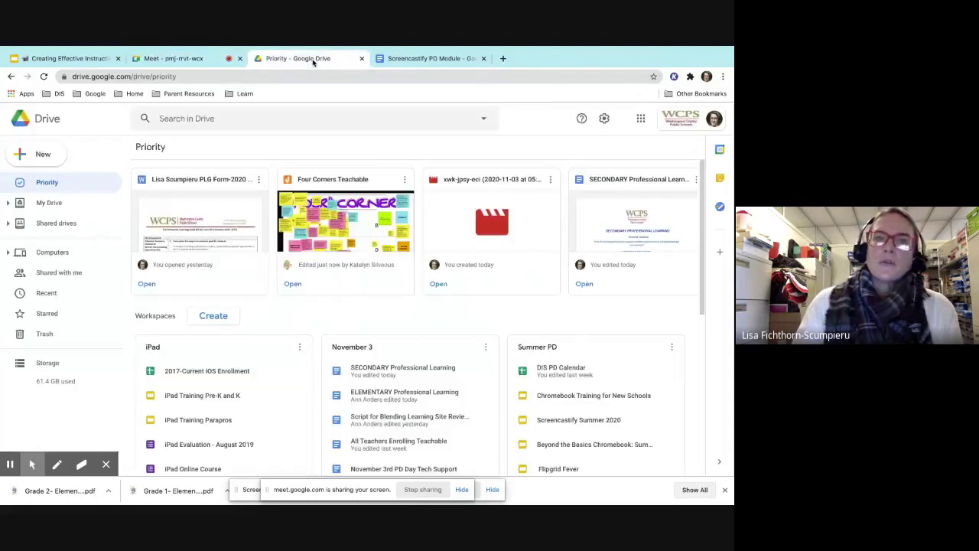
left_click(399, 61)
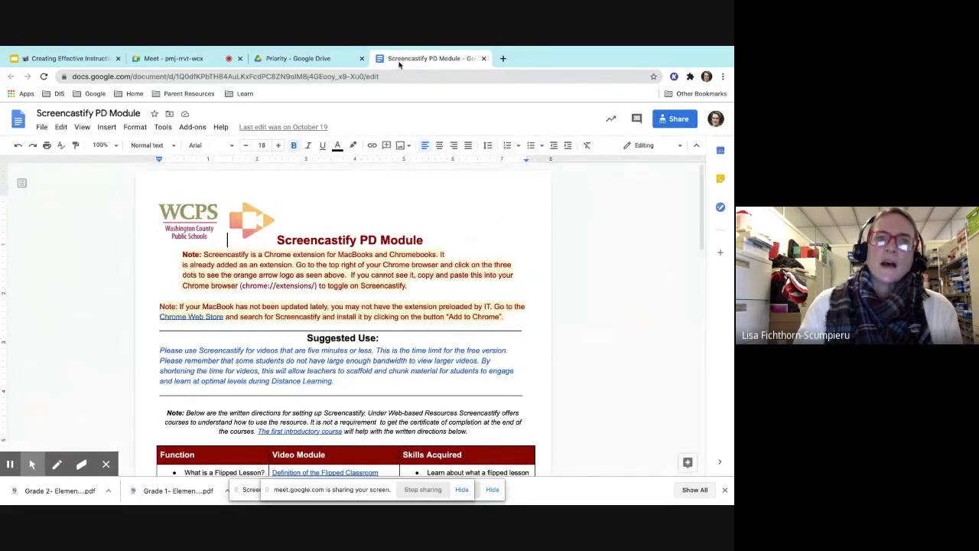
Open a new incognito window and close it again
left_click(723, 76)
left_click(626, 123)
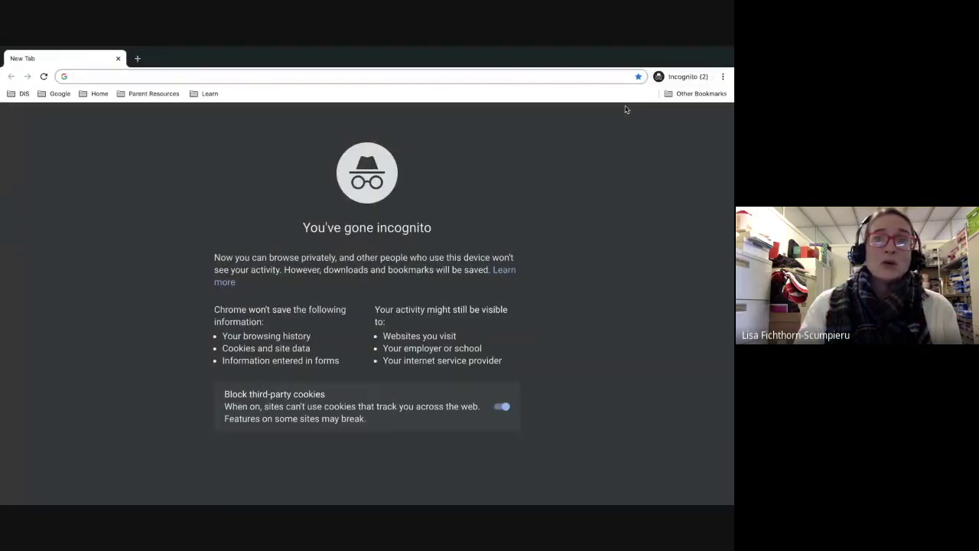
left_click(118, 58)
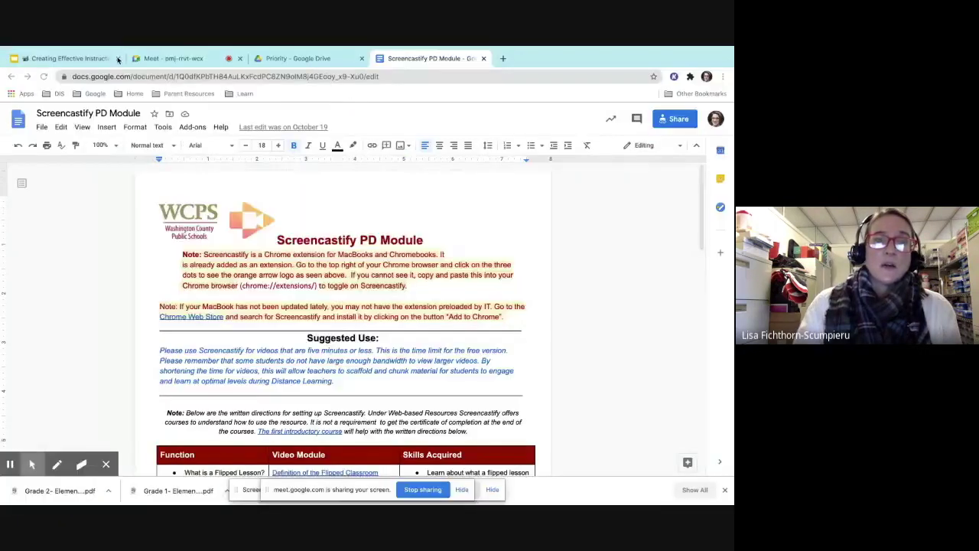
Return to the Google Meet page, stop the Screencastify screen recording and close its video details page
left_click(149, 58)
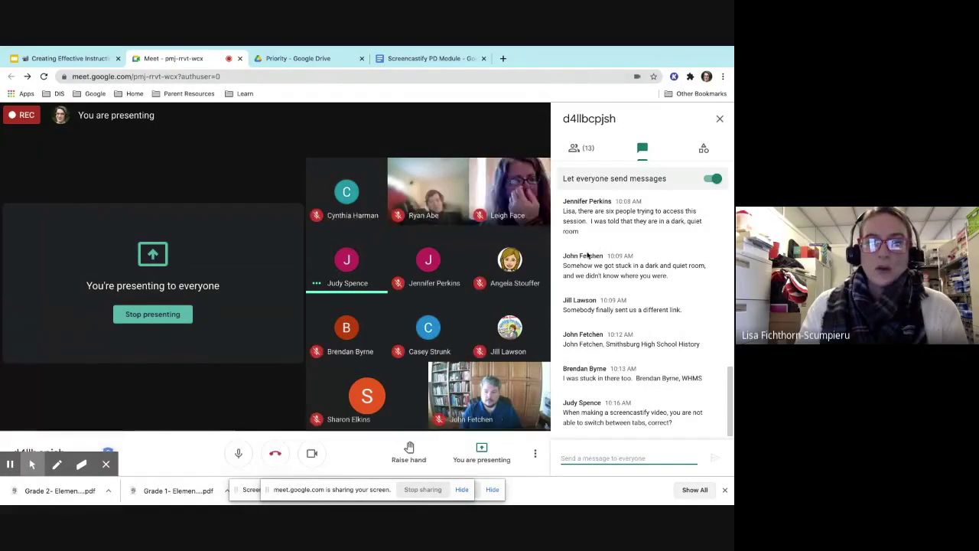
left_click(492, 489)
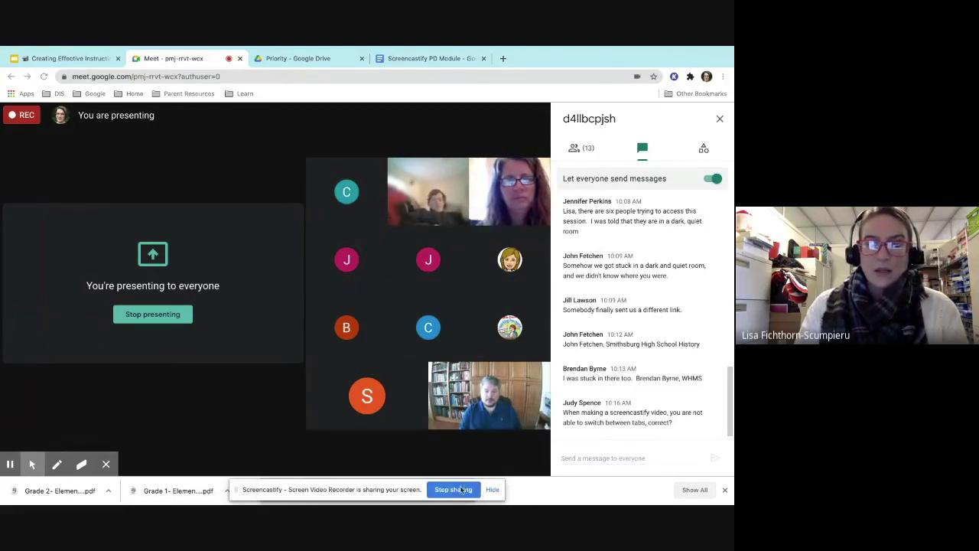
left_click(460, 489)
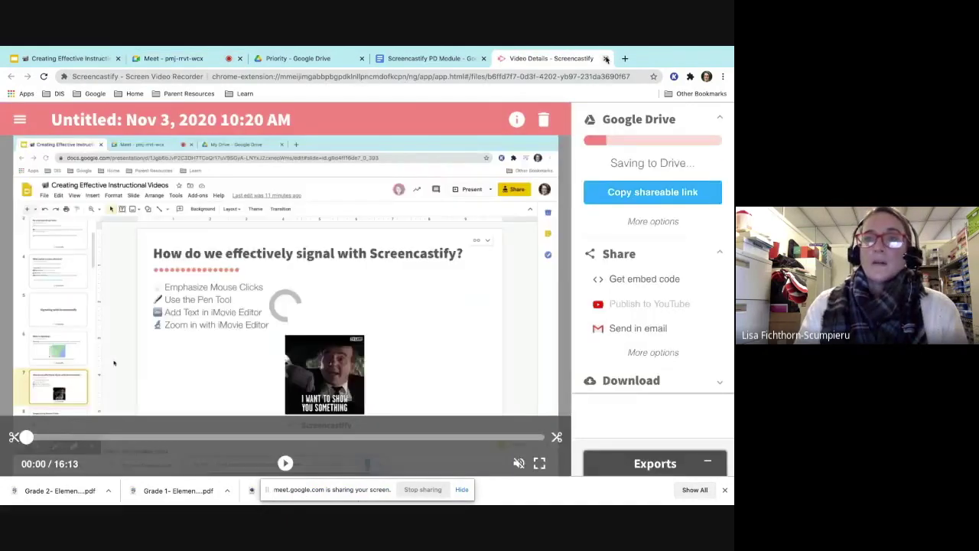
left_click(605, 59)
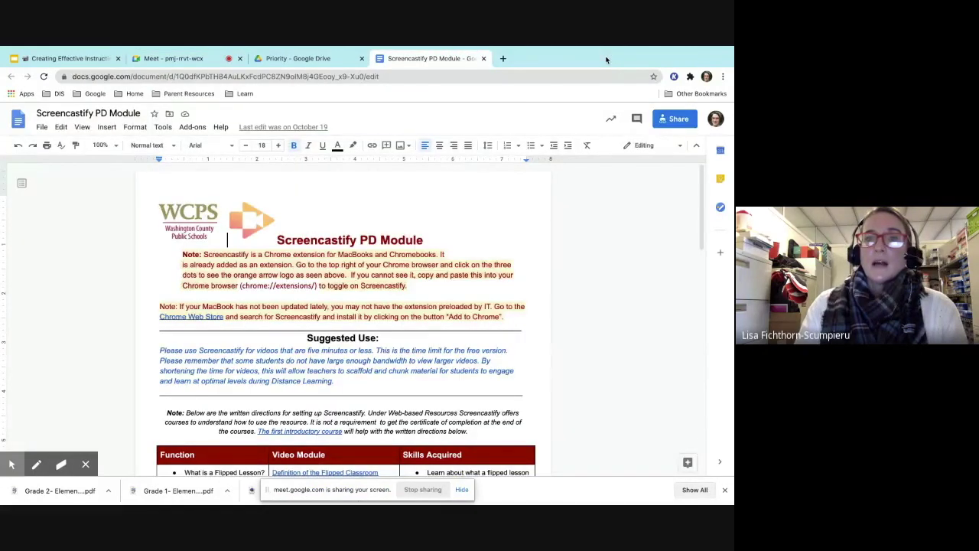
Show Screencastify's recording options and open the "Editing: Cropping and Titles" video from My Recordings
left_click(690, 78)
left_click(616, 170)
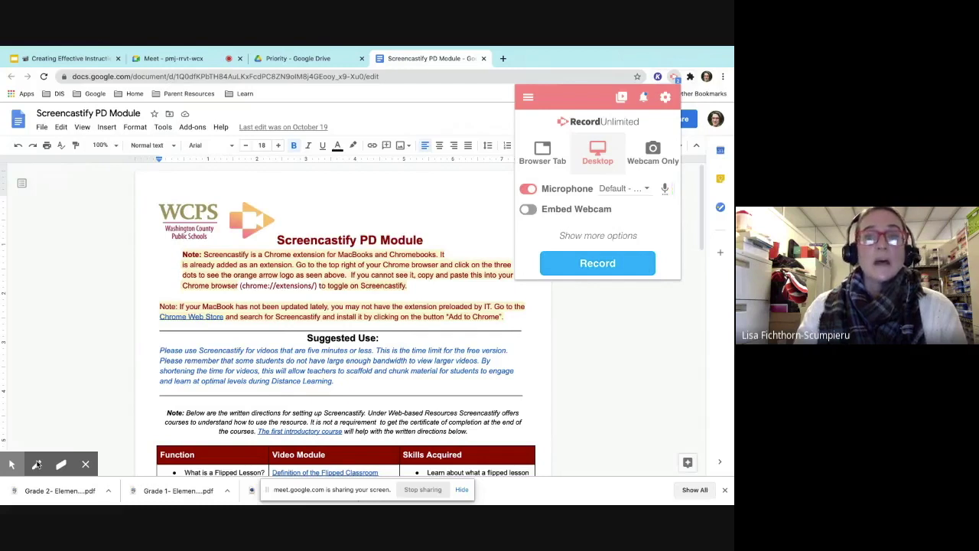
mouse_move(82, 463)
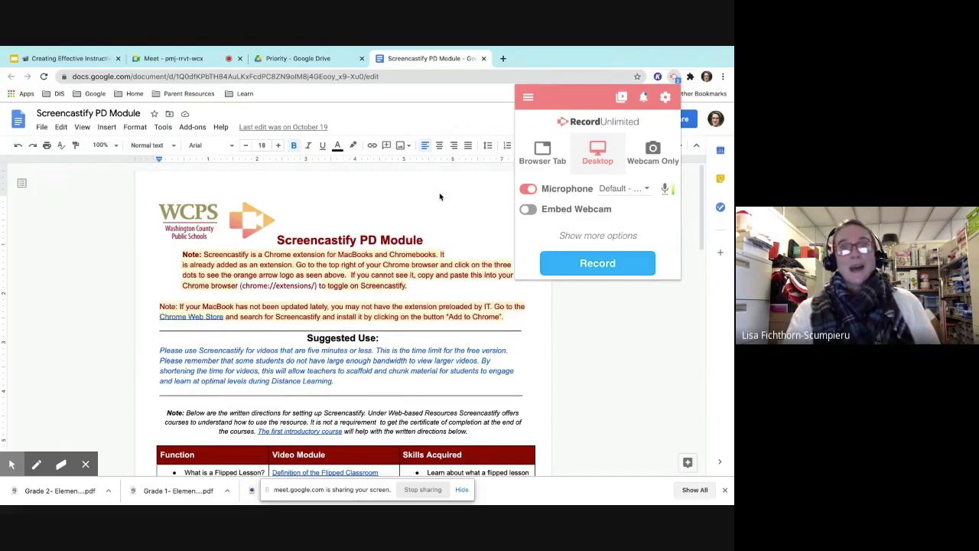
left_click(528, 98)
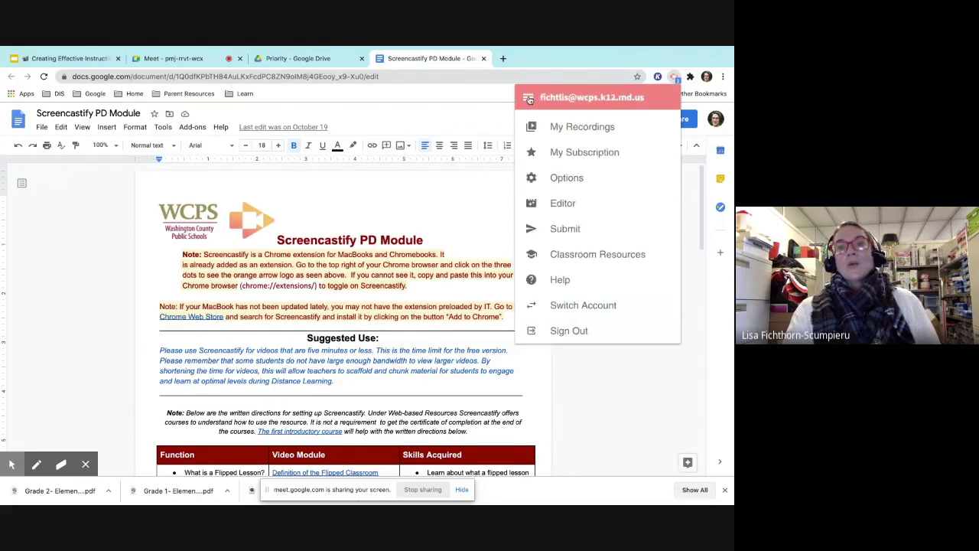
left_click(582, 127)
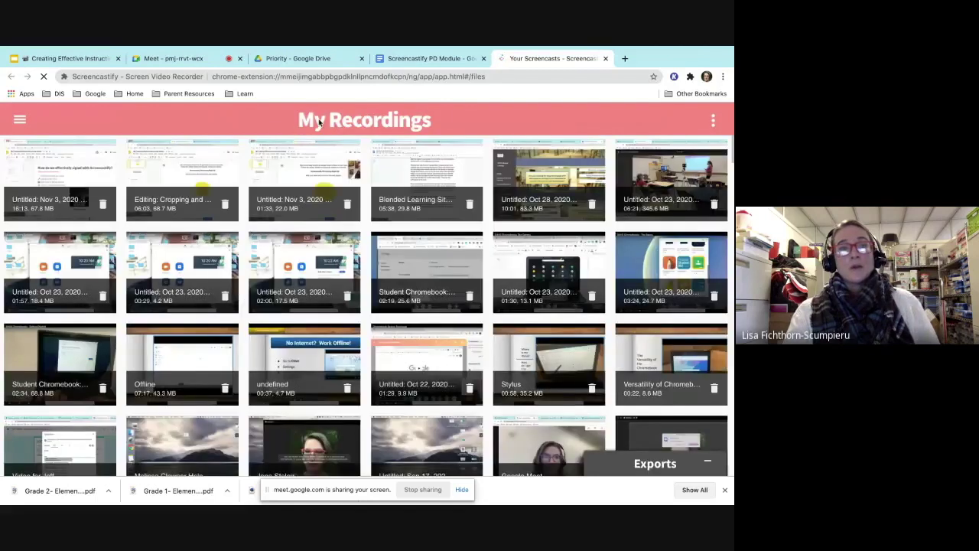
left_click(169, 201)
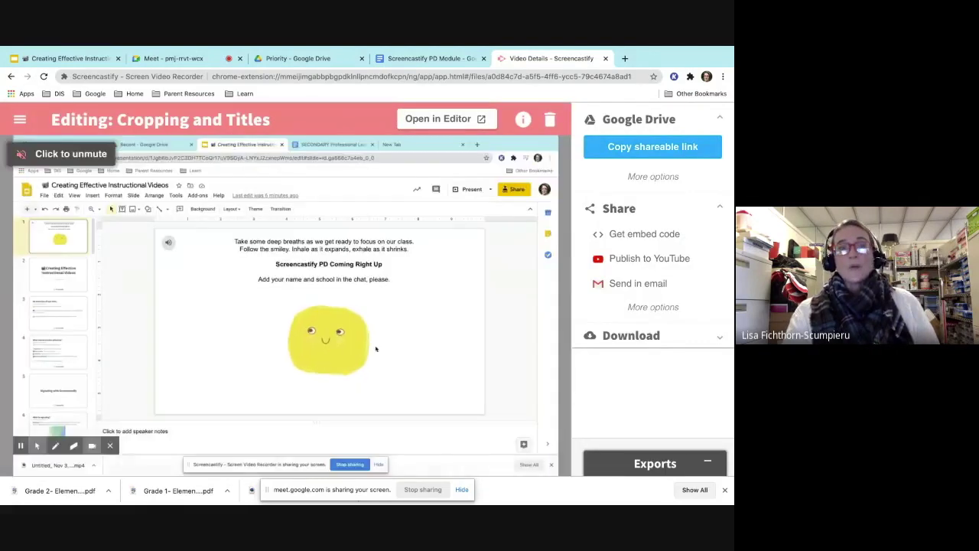
Copy the shareable link of the "Editing: Cropping and Titles" recording and show its download and export options
left_click(630, 147)
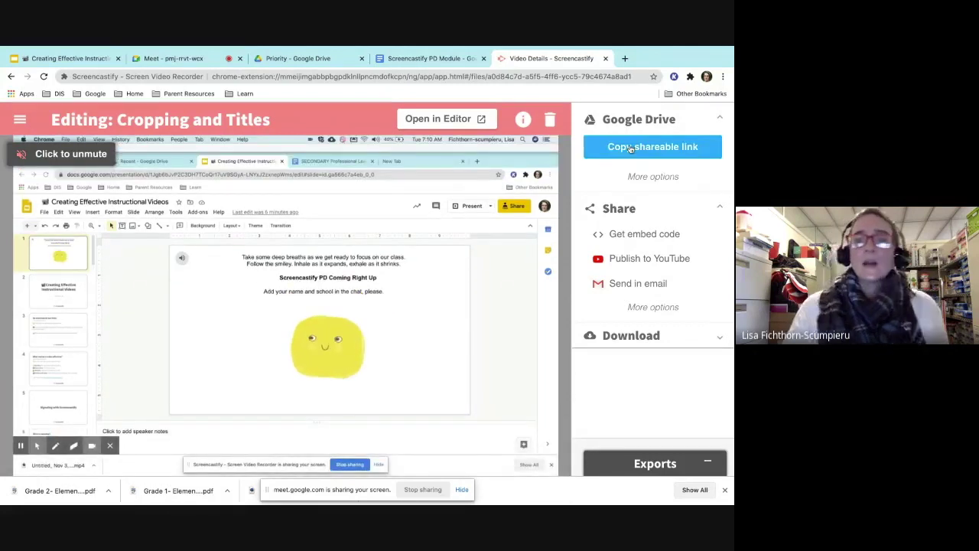
left_click(622, 337)
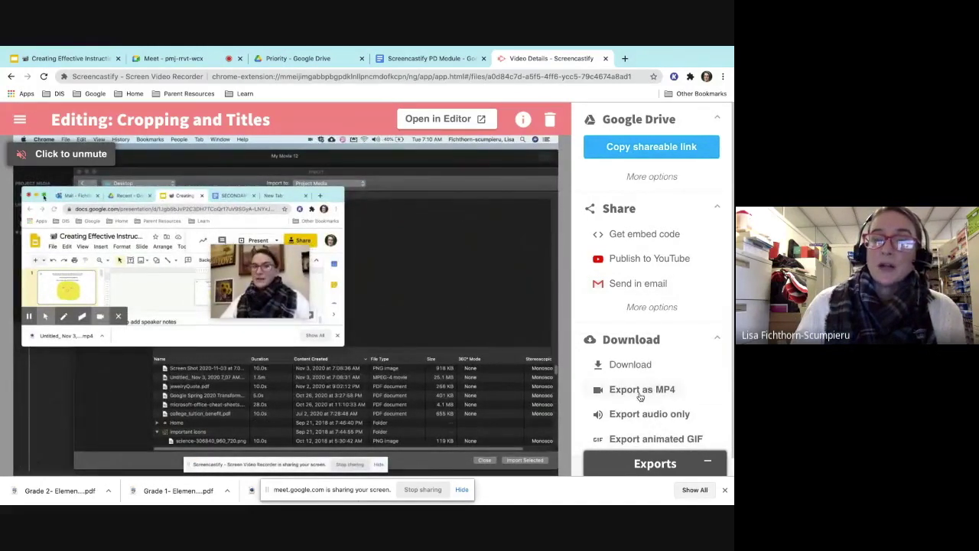
mouse_move(443, 250)
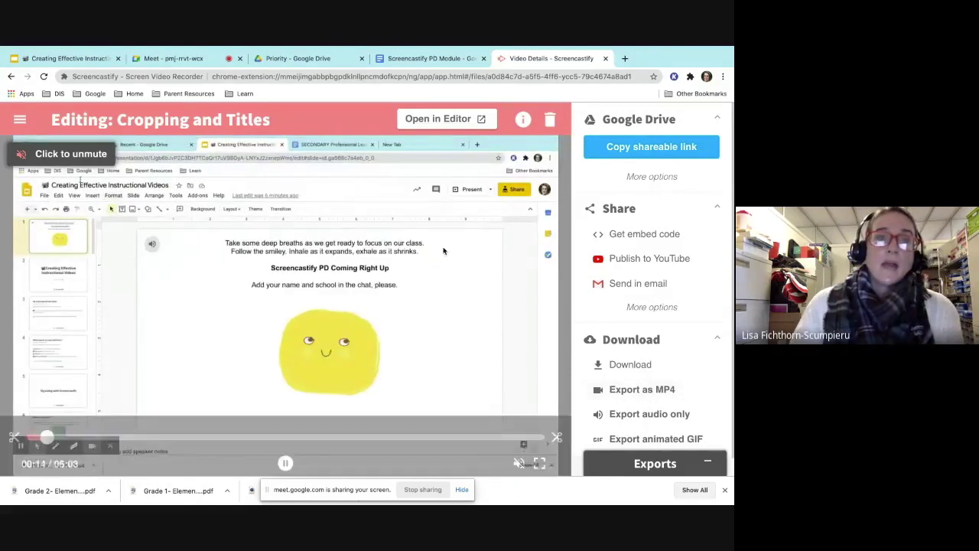
Return to the slides and add a new slide after slide 21, "Crop Out Anything Unnecessary", with its body text area active
left_click(80, 58)
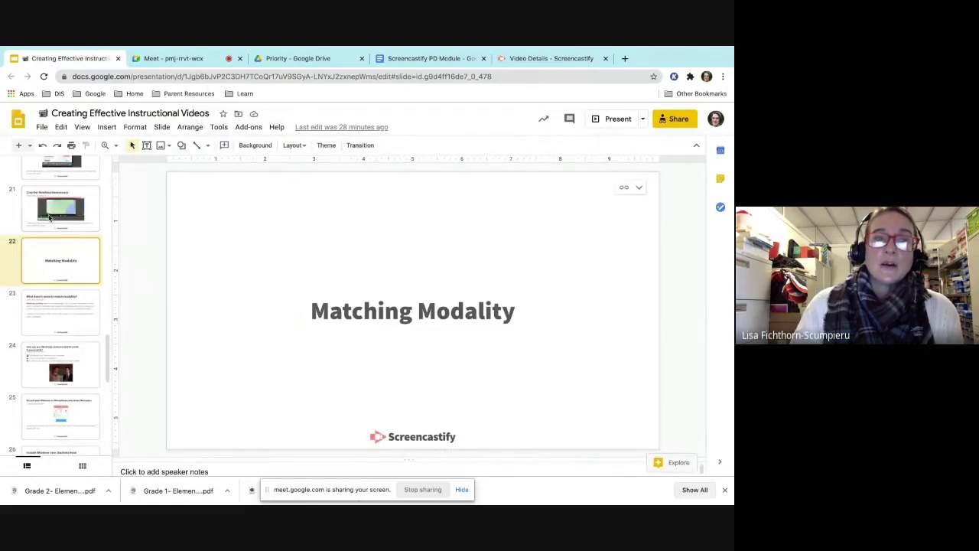
key("Up")
left_click(161, 127)
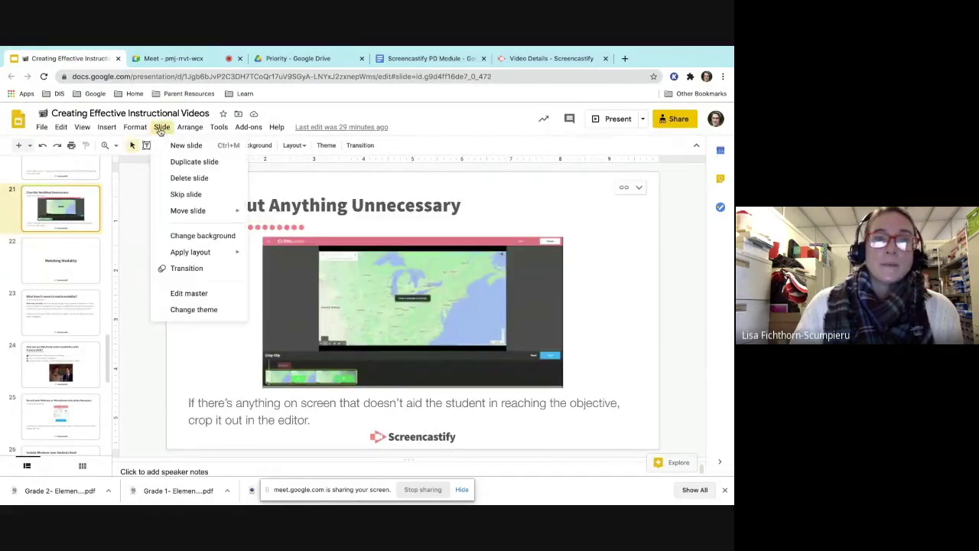
left_click(167, 146)
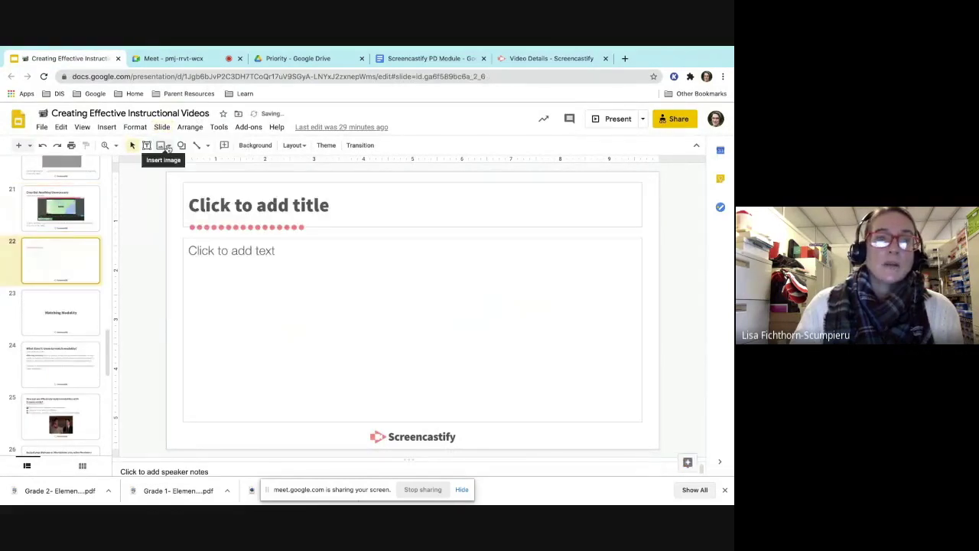
left_click(263, 277)
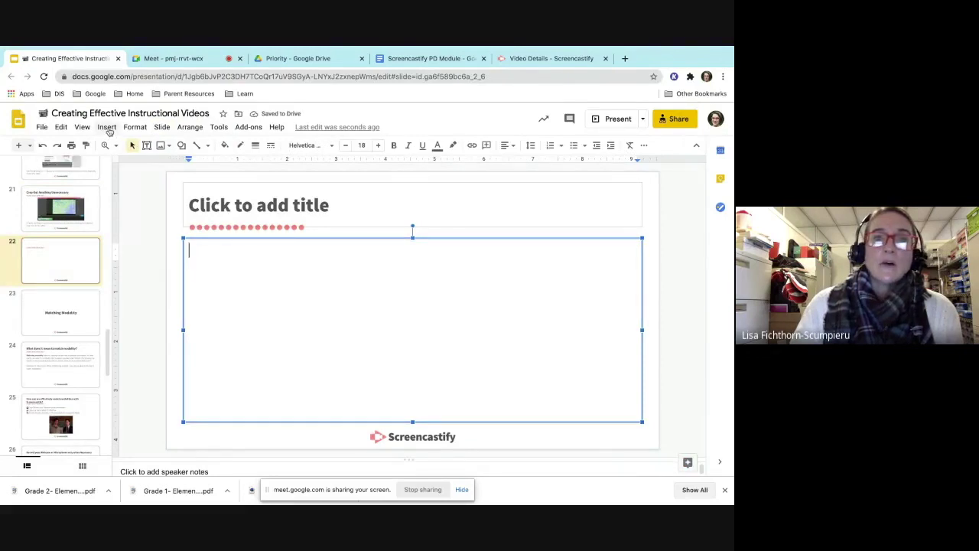
Start inserting a video on the new blank slide 22
left_click(107, 128)
mouse_move(135, 127)
mouse_move(83, 129)
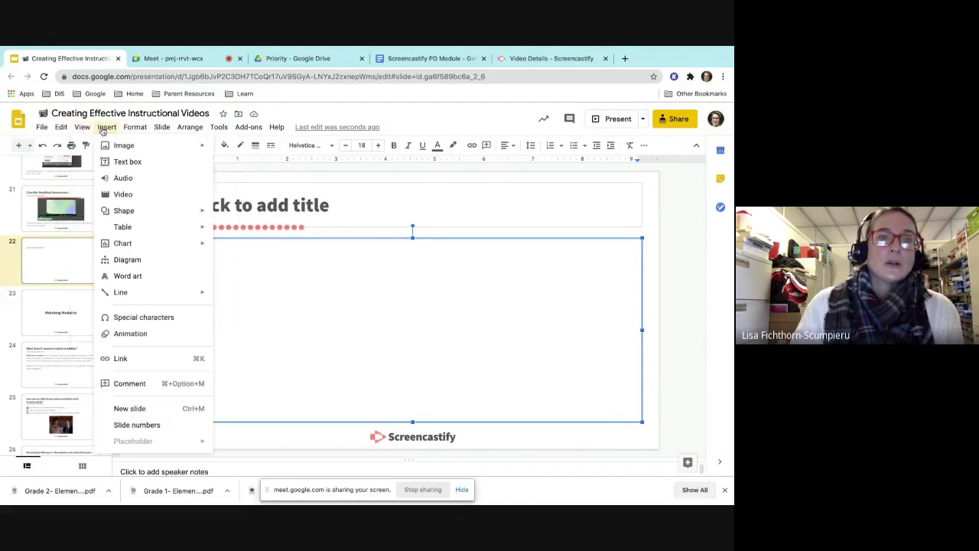
left_click(120, 195)
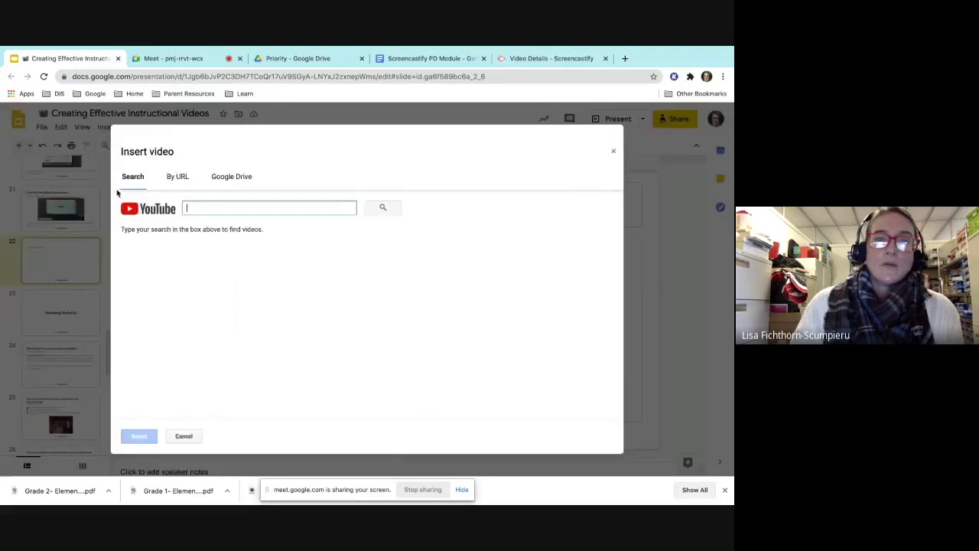
Try to load the video by URL using the copied recording link
left_click(179, 177)
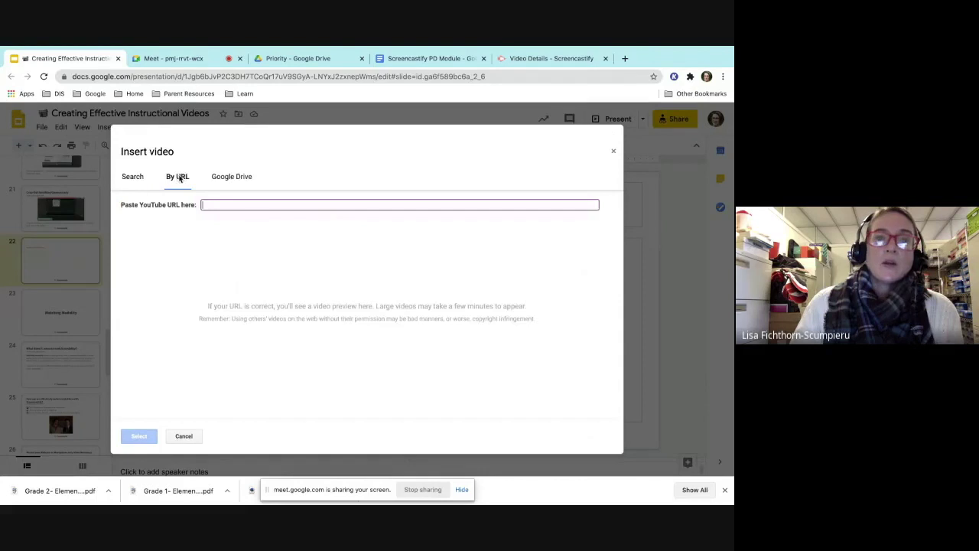
right_click(211, 201)
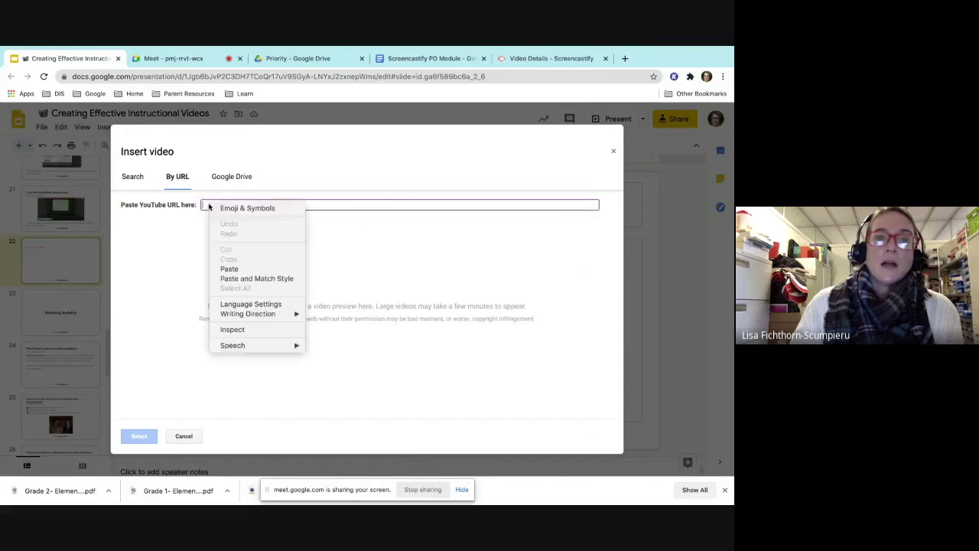
left_click(226, 267)
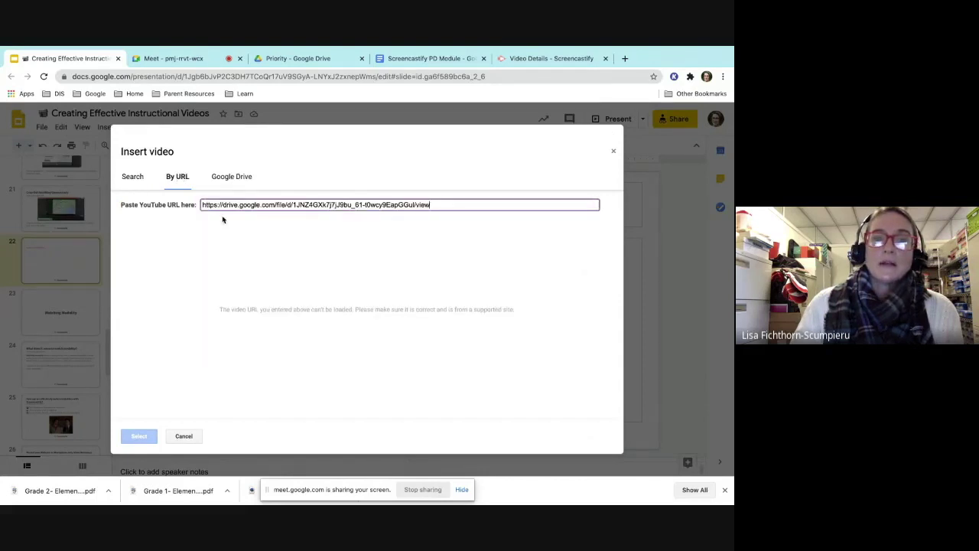
Insert the "Editing: Cropping and Titles" recording from the recent Google Drive videos into slide 22
left_click(230, 176)
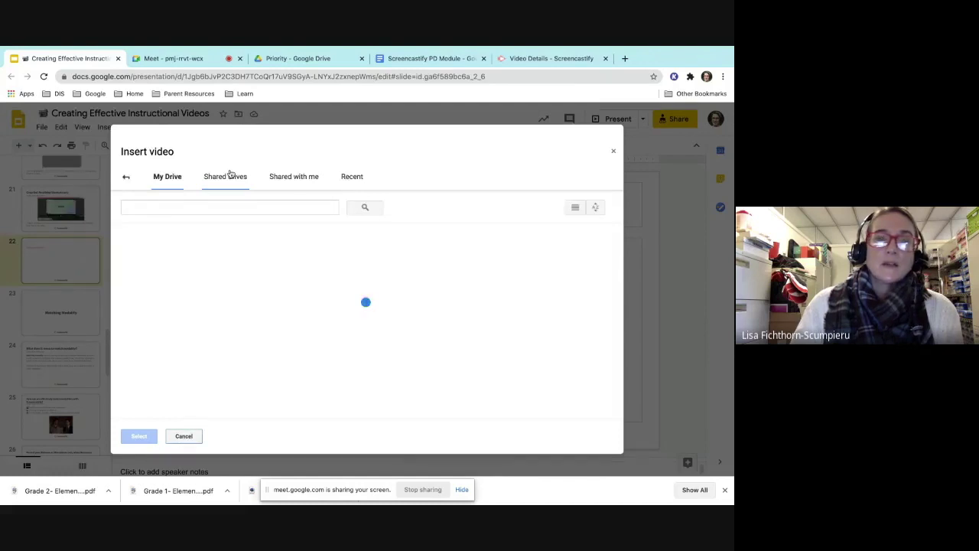
left_click(346, 176)
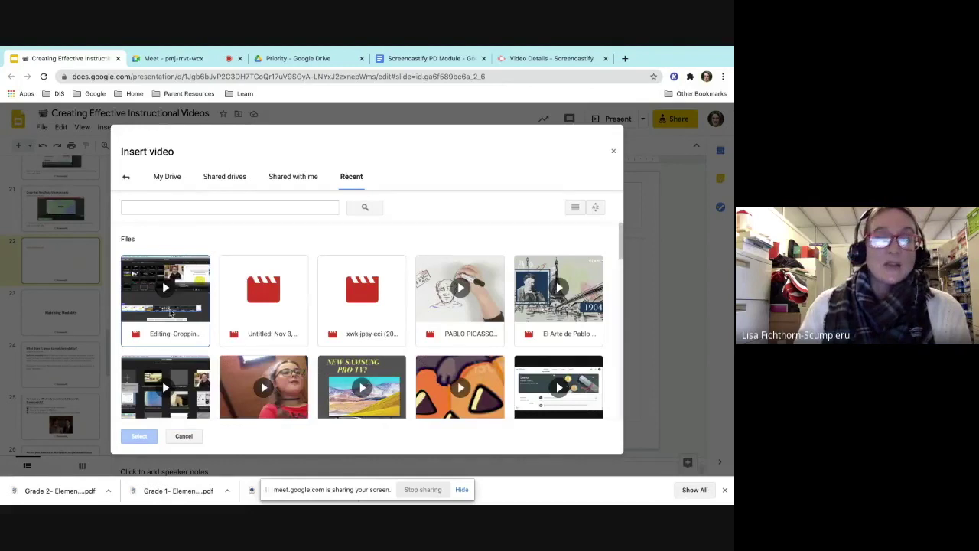
left_click(168, 314)
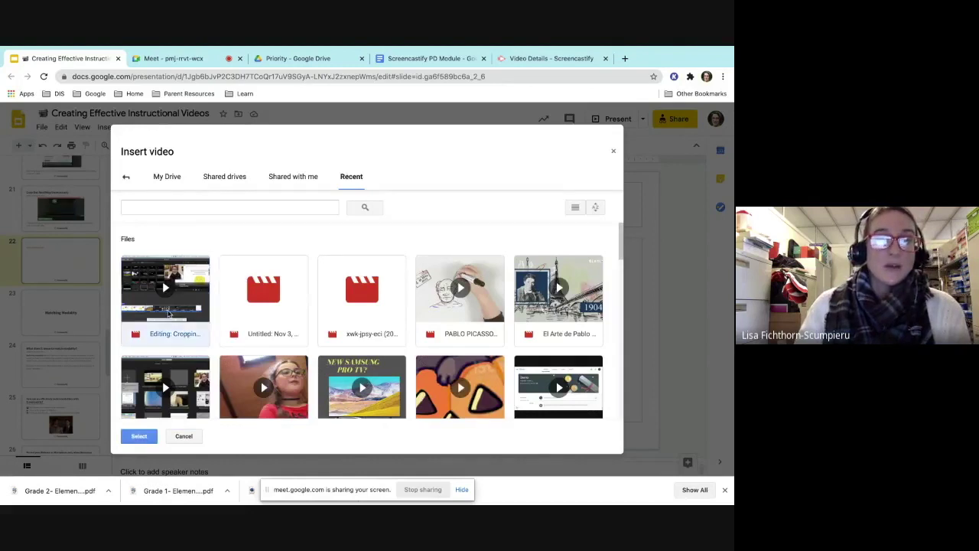
left_click(140, 437)
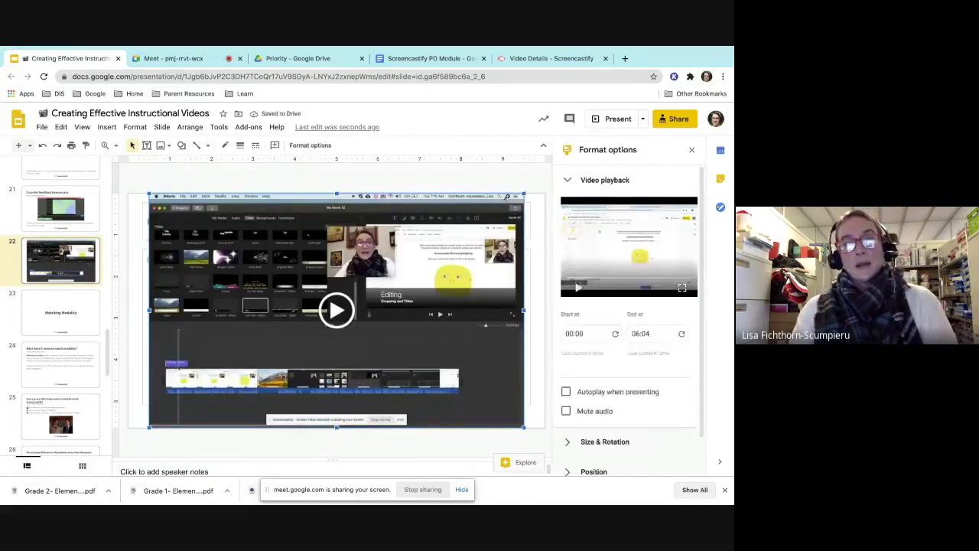
Shrink the video to about half its size, place it beneath the title area at the slide's left, and enable autoplay when presenting
left_click_drag(523, 195, 353, 298)
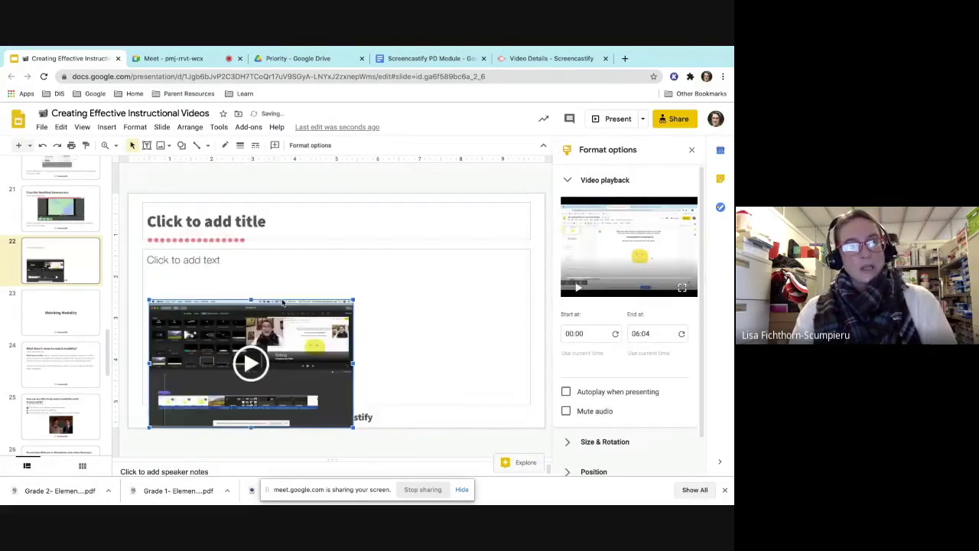
left_click_drag(302, 277, 284, 266)
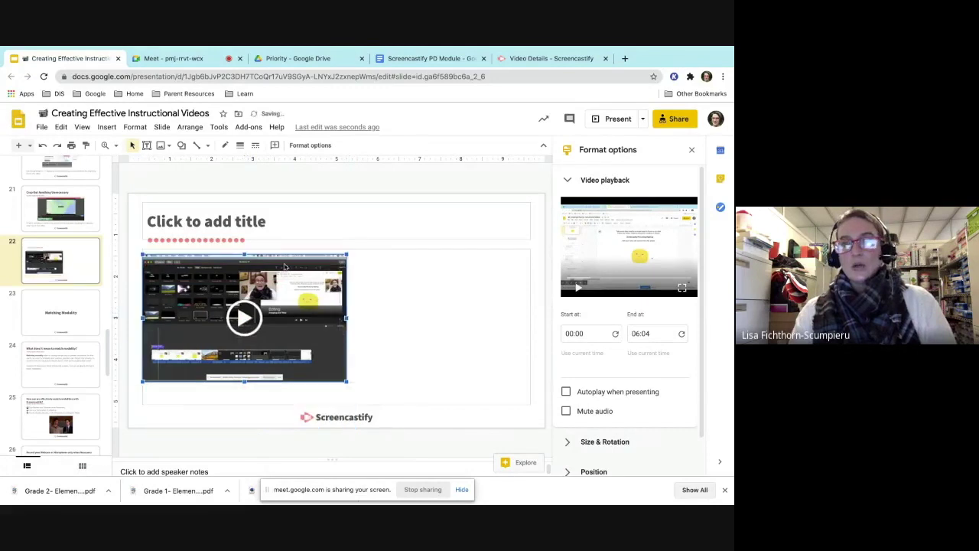
left_click(566, 392)
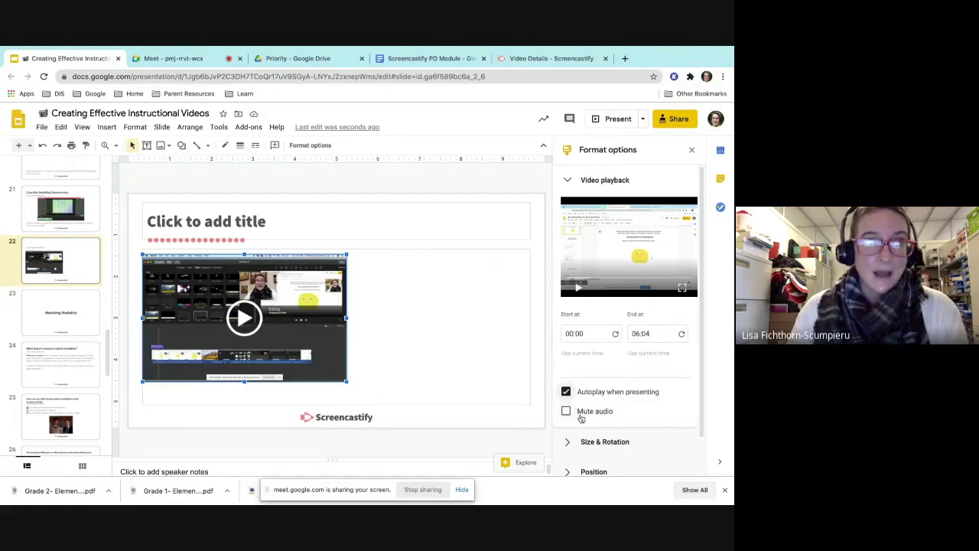
Title slide 22 "Cropping and Text" and leave the title for the body text area
left_click(240, 227)
type("Croppiing an")
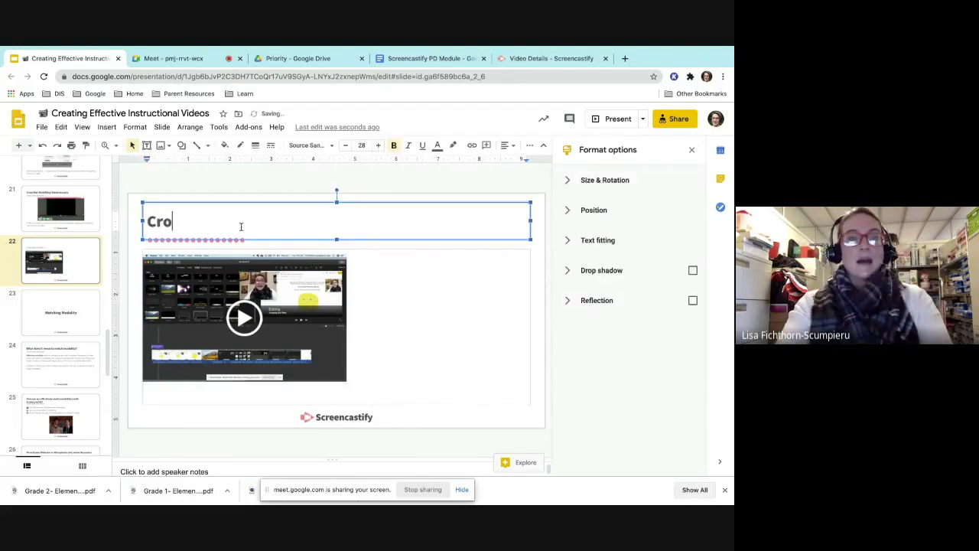
key("BackSpace")
key("BackSpace")
key("BackSpace")
key("BackSpace")
key("BackSpace")
key("BackSpace")
key("BackSpace")
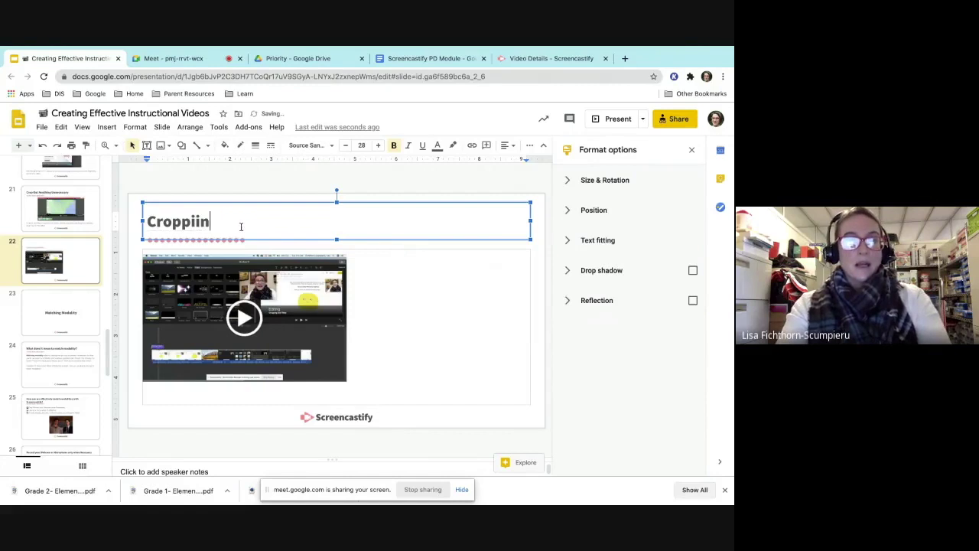
type("ing and ")
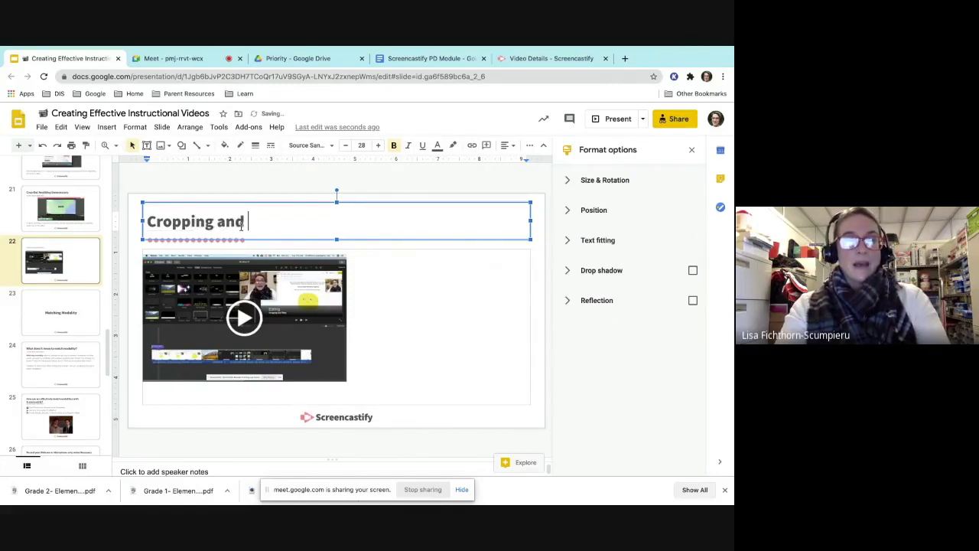
type("Text")
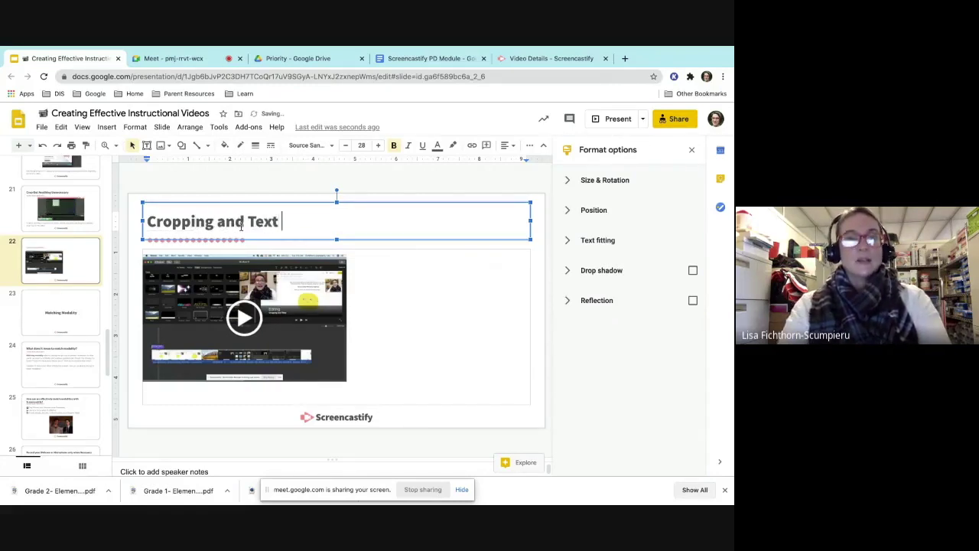
left_click(411, 306)
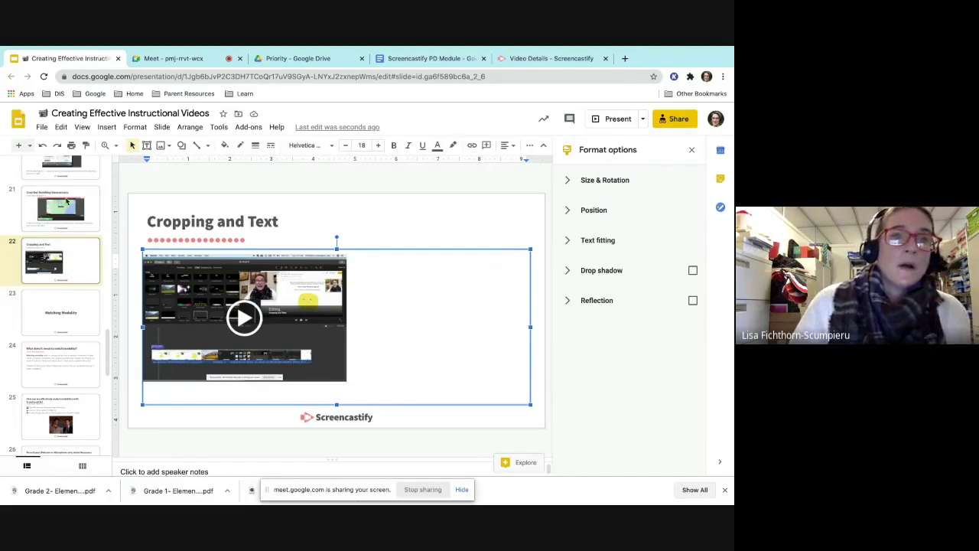
Check the Google Meet chat and return to the Google Slides presentation
left_click(175, 59)
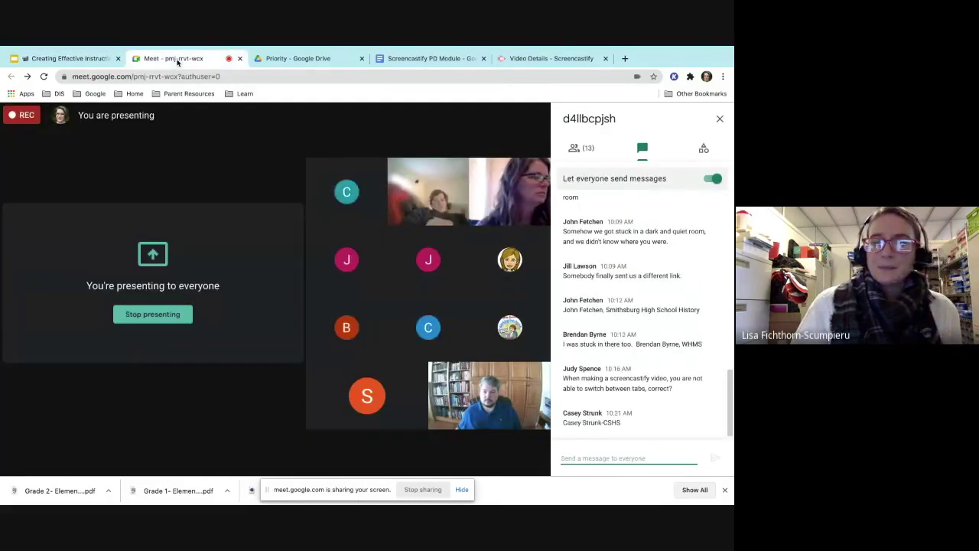
left_click(69, 59)
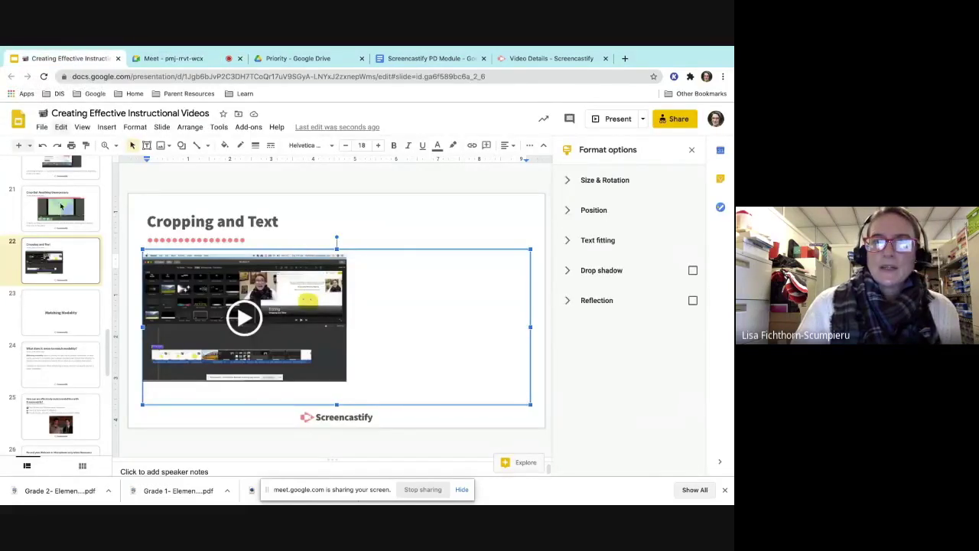
Show the "Matching Modality" slide and continue to slide 24, "What does it mean to match modality?"
left_click(38, 313)
scroll(38, 313, "down", 5)
scroll(38, 313, "up", 2)
scroll(38, 314, "up", 8)
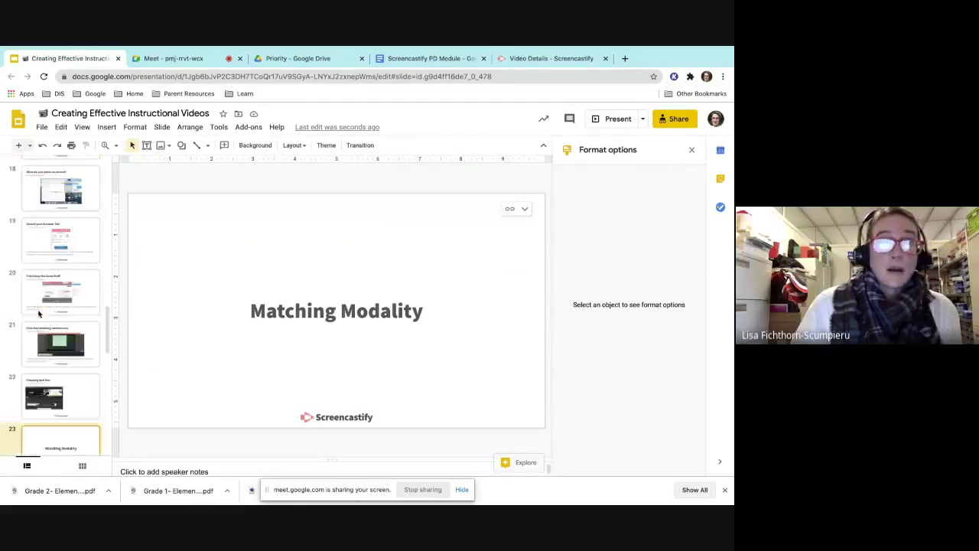
scroll(38, 314, "down", 5)
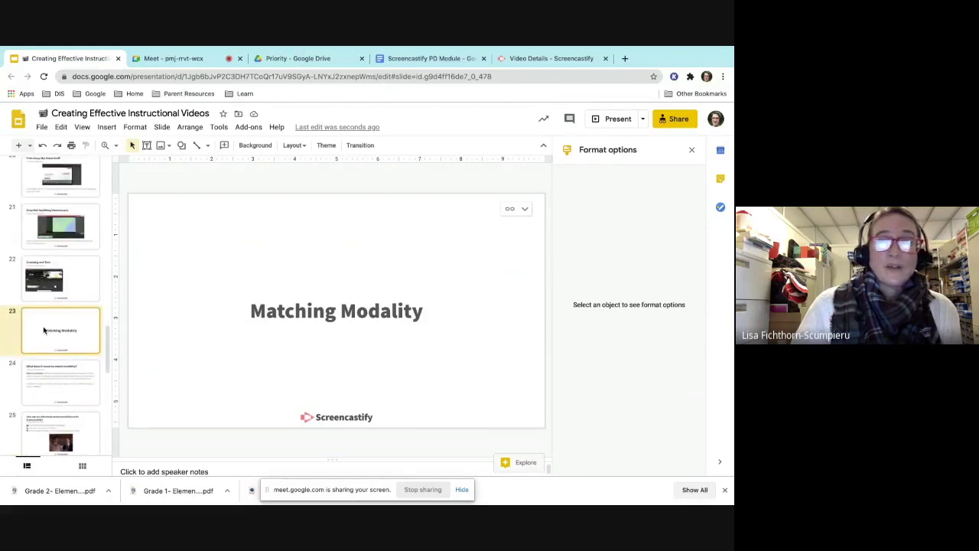
left_click(49, 375)
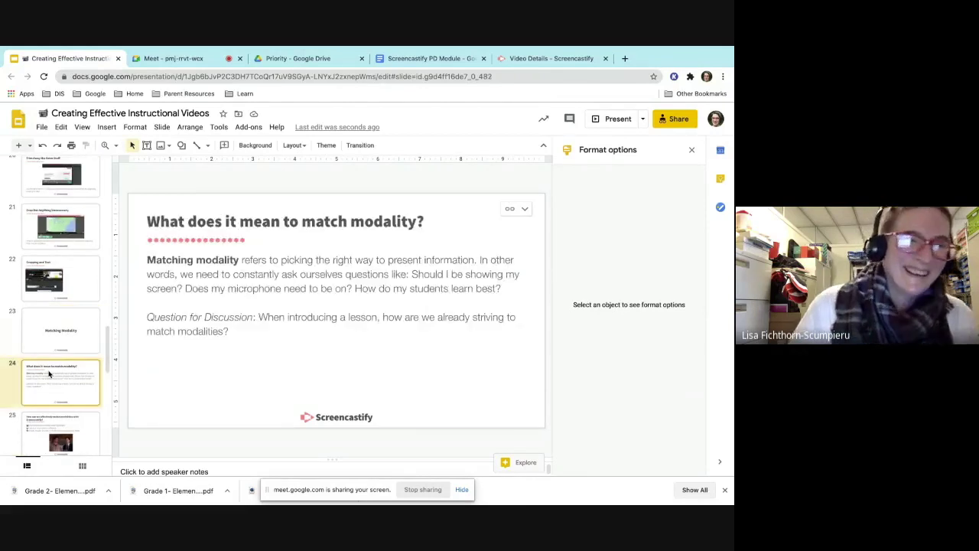